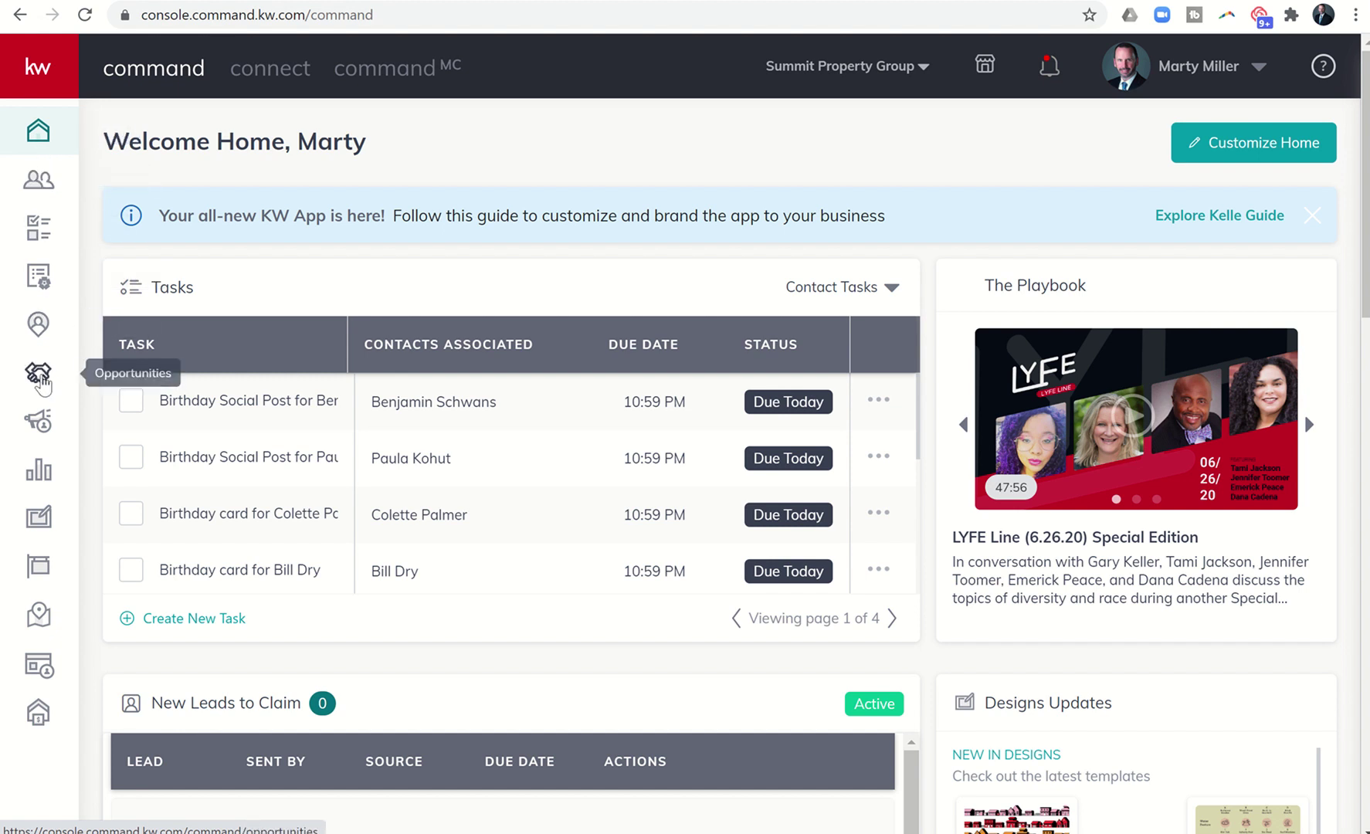
Open the Lancaster - Buyer opportunity from the Cultivate buyers pipeline and view its room documents.
{"action": "left_click", "coordinate": [40, 376]}
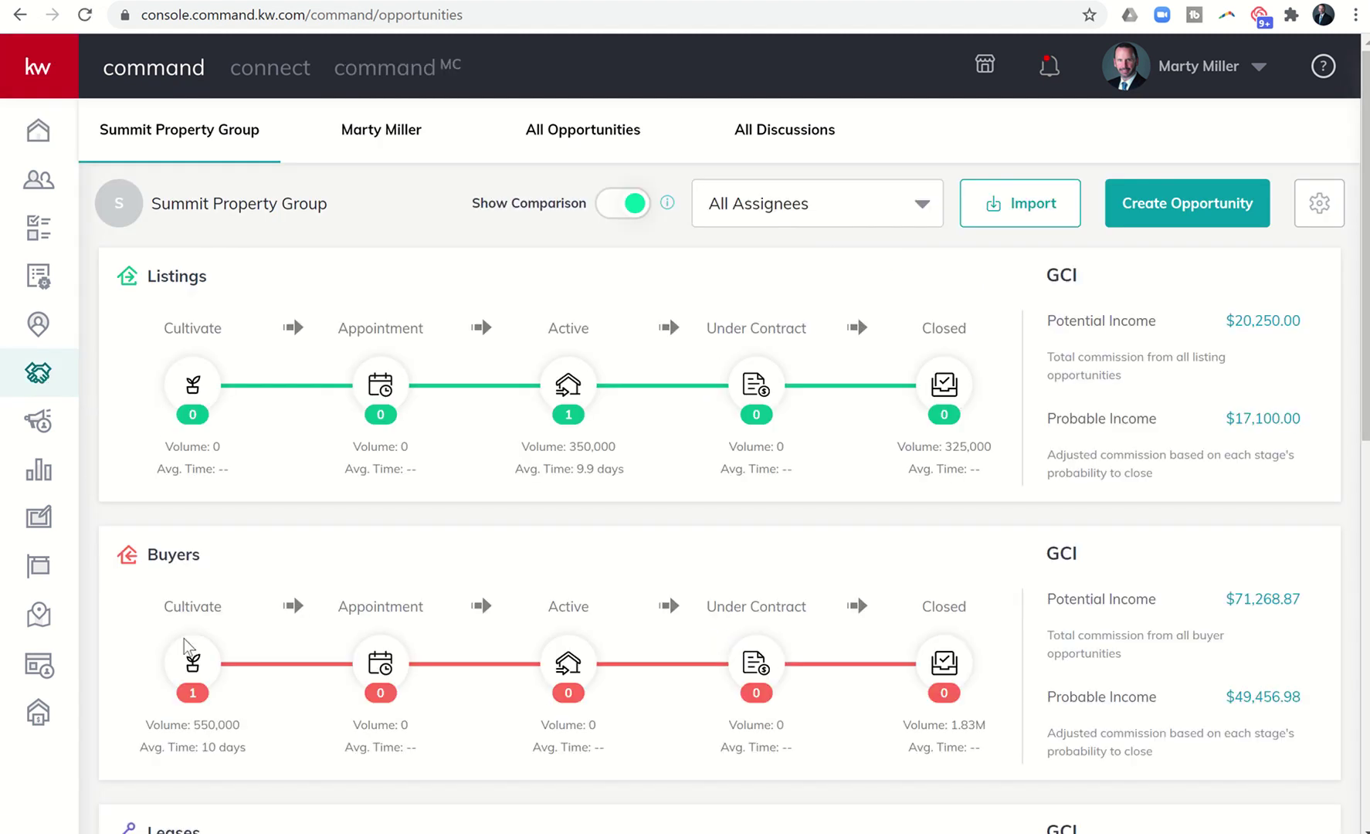
{"action": "left_click", "coordinate": [186, 665]}
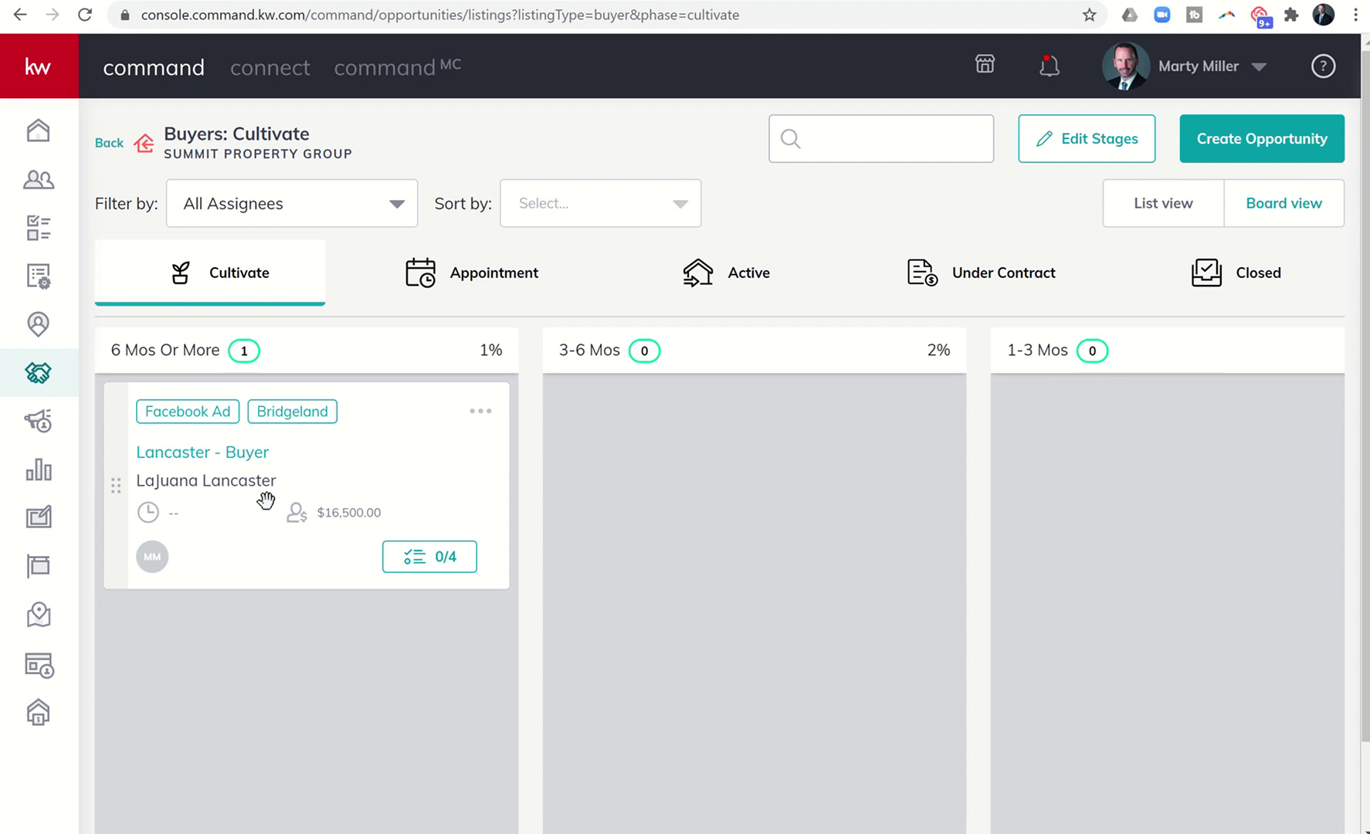
{"action": "left_click", "coordinate": [246, 456]}
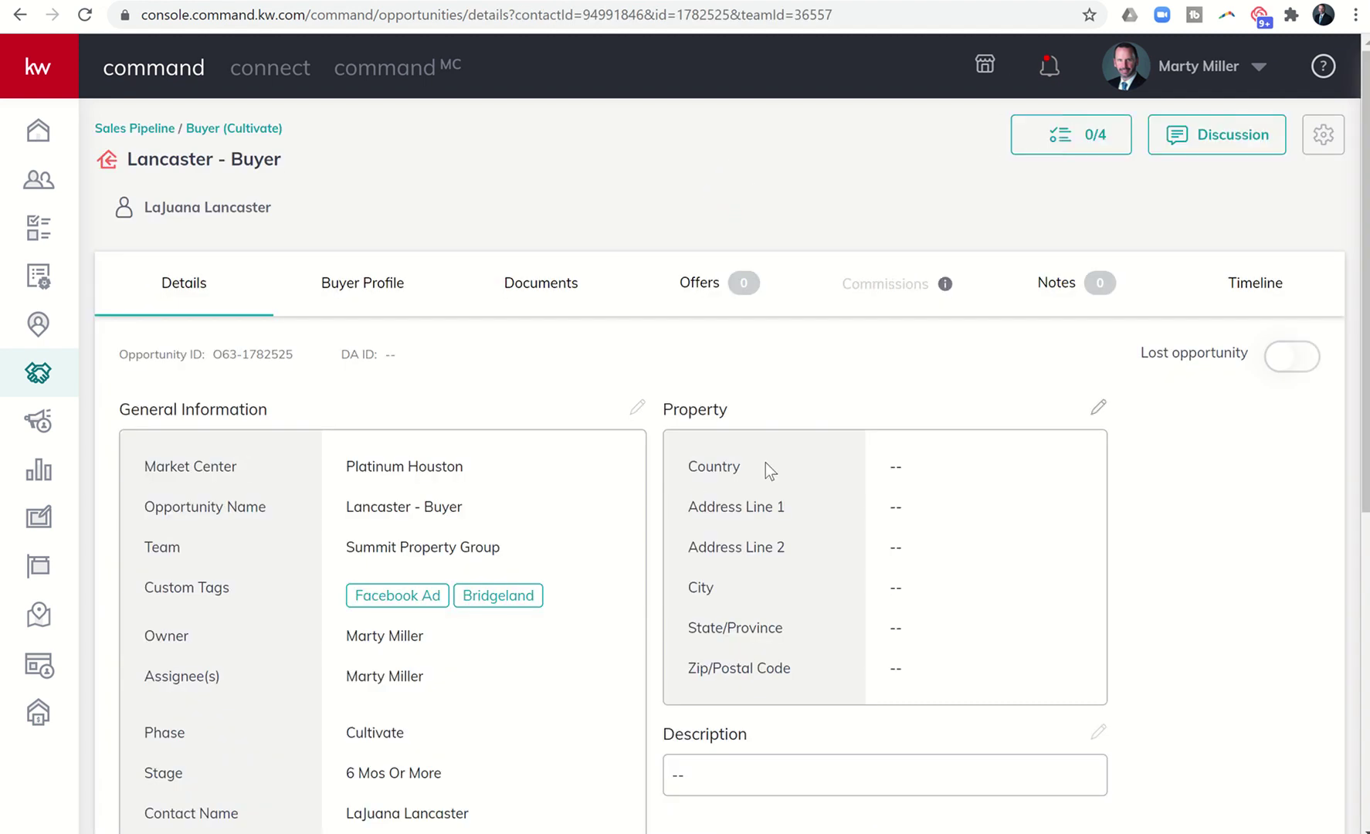
{"action": "left_click", "coordinate": [561, 291]}
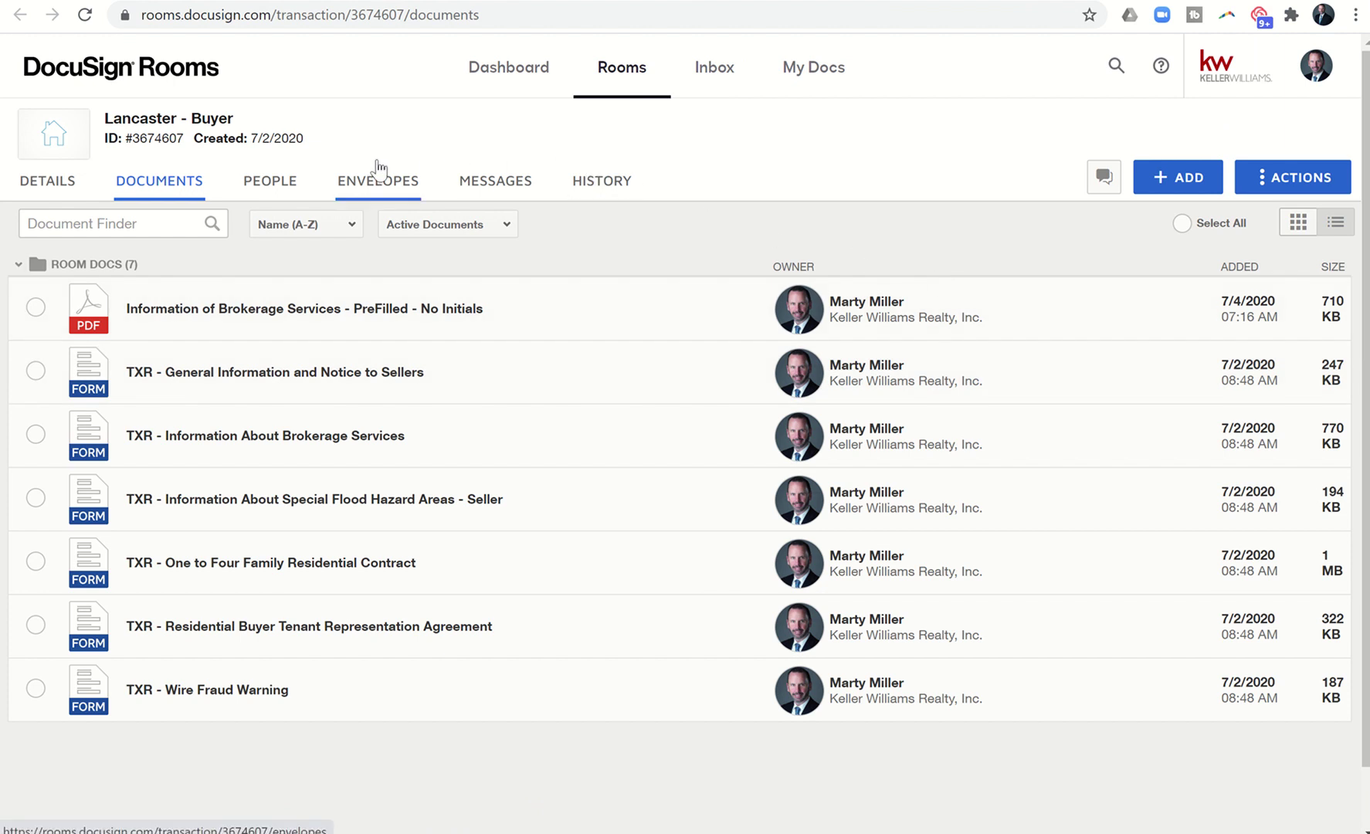
Review the seven existing documents in the Lancaster - Buyer room's Room Docs list.
{"action": "mouse_move", "coordinate": [154, 142]}
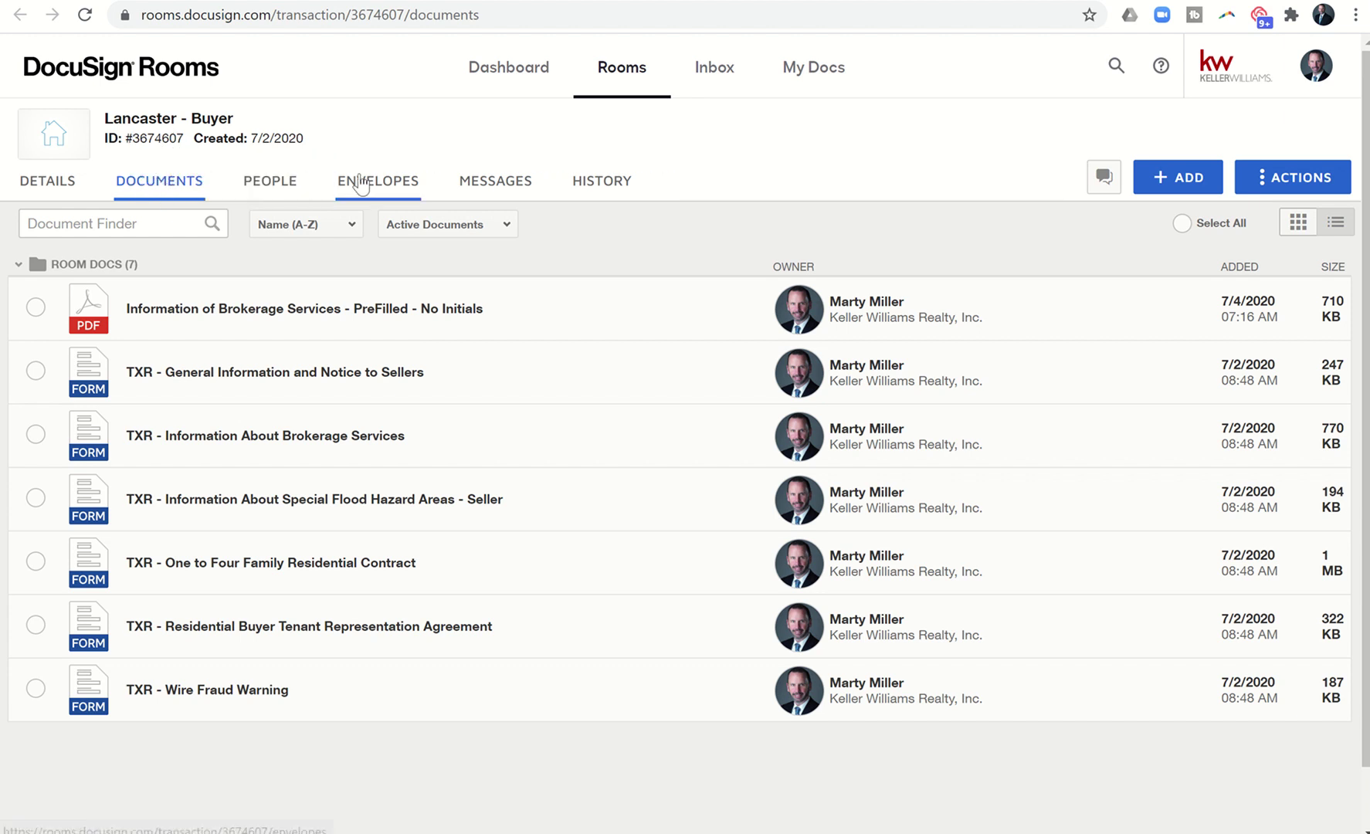
Open the empty DocuSign Rooms Inbox and note its document-forwarding email address.
{"action": "left_click", "coordinate": [705, 82]}
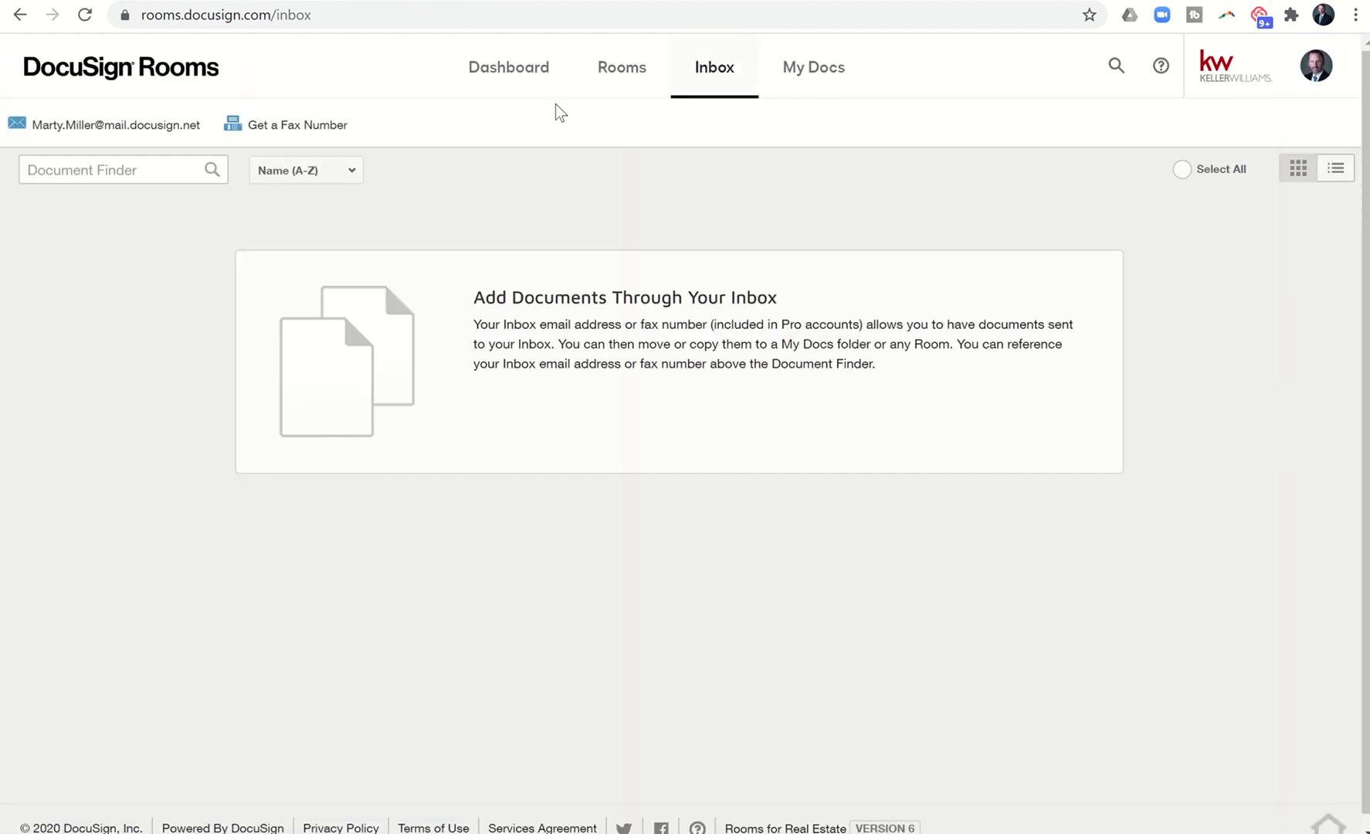
{"action": "mouse_move", "coordinate": [205, 136]}
{"action": "mouse_move", "coordinate": [48, 138]}
Start a new Gmail message to the DocuSign inbox address with subject 'Test Document'.
{"action": "left_click", "coordinate": [32, 2]}
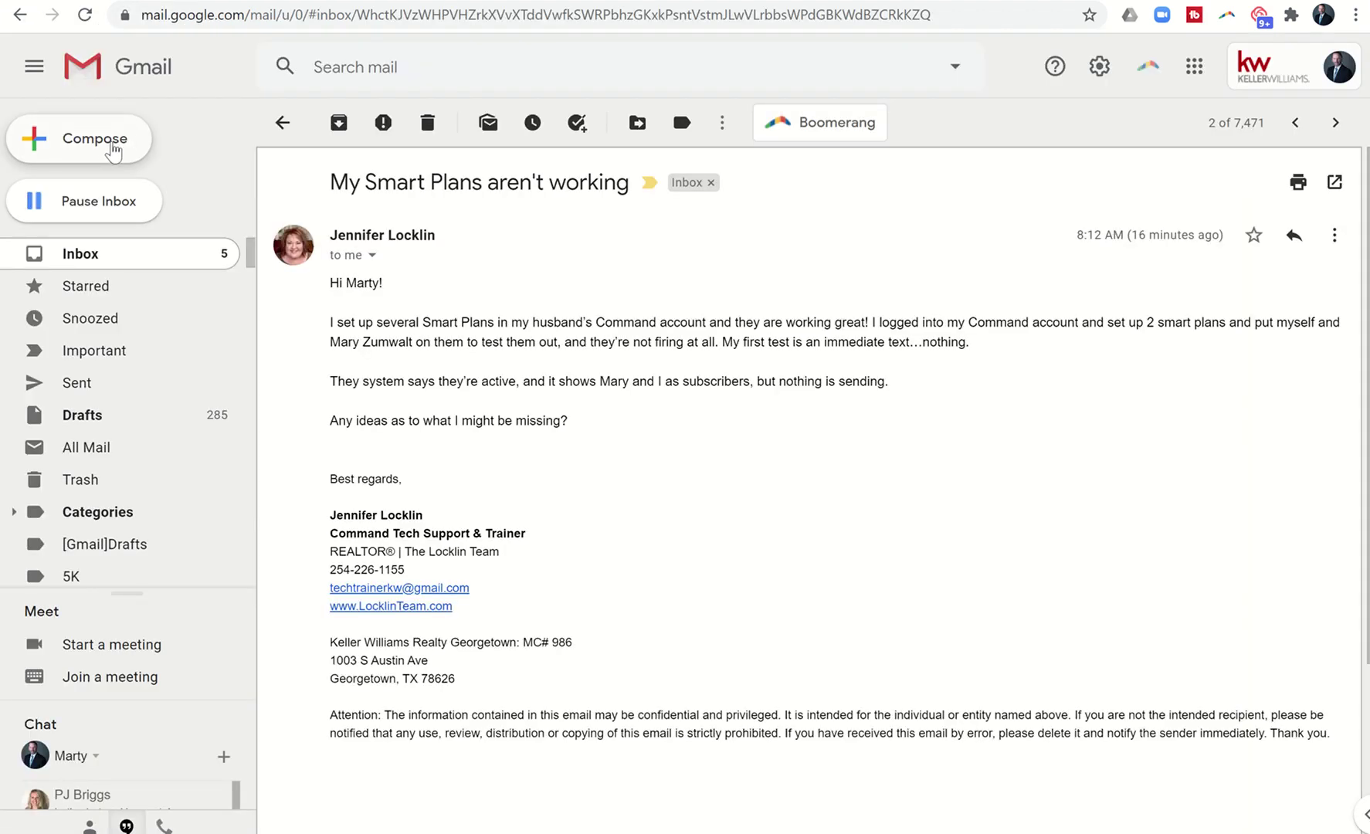
{"action": "left_click", "coordinate": [113, 146]}
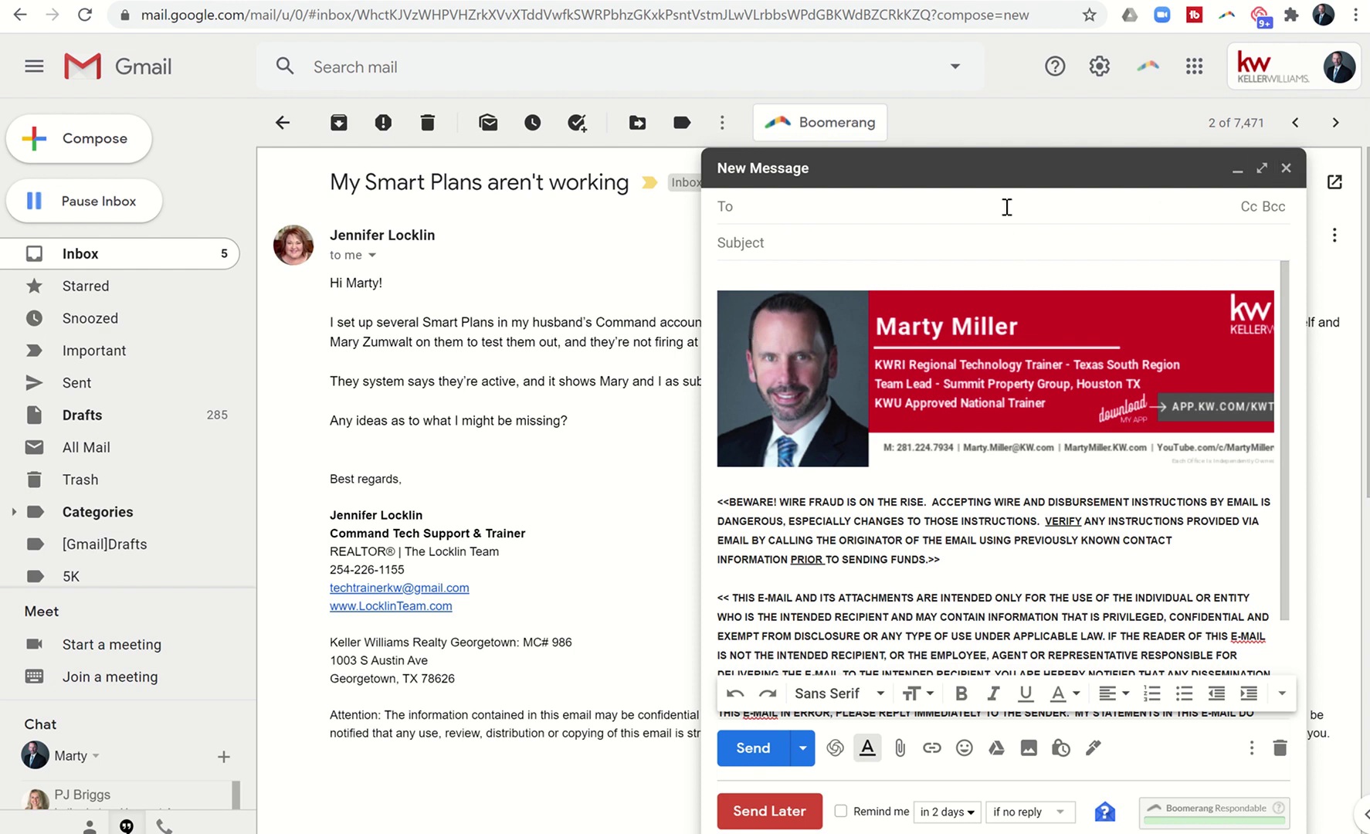
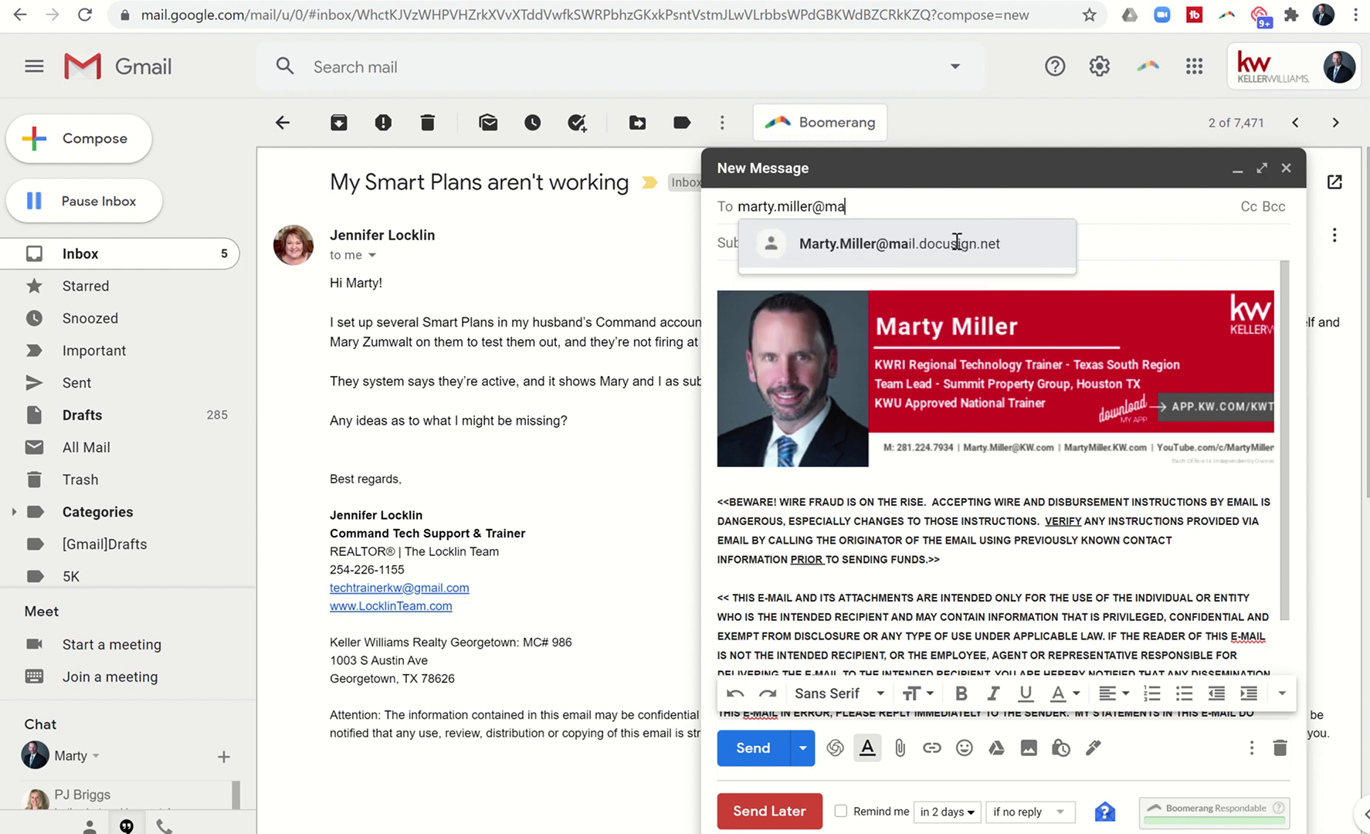
{"action": "left_click", "coordinate": [956, 242]}
{"action": "left_click", "coordinate": [908, 245]}
{"action": "type", "text": "TEst"}
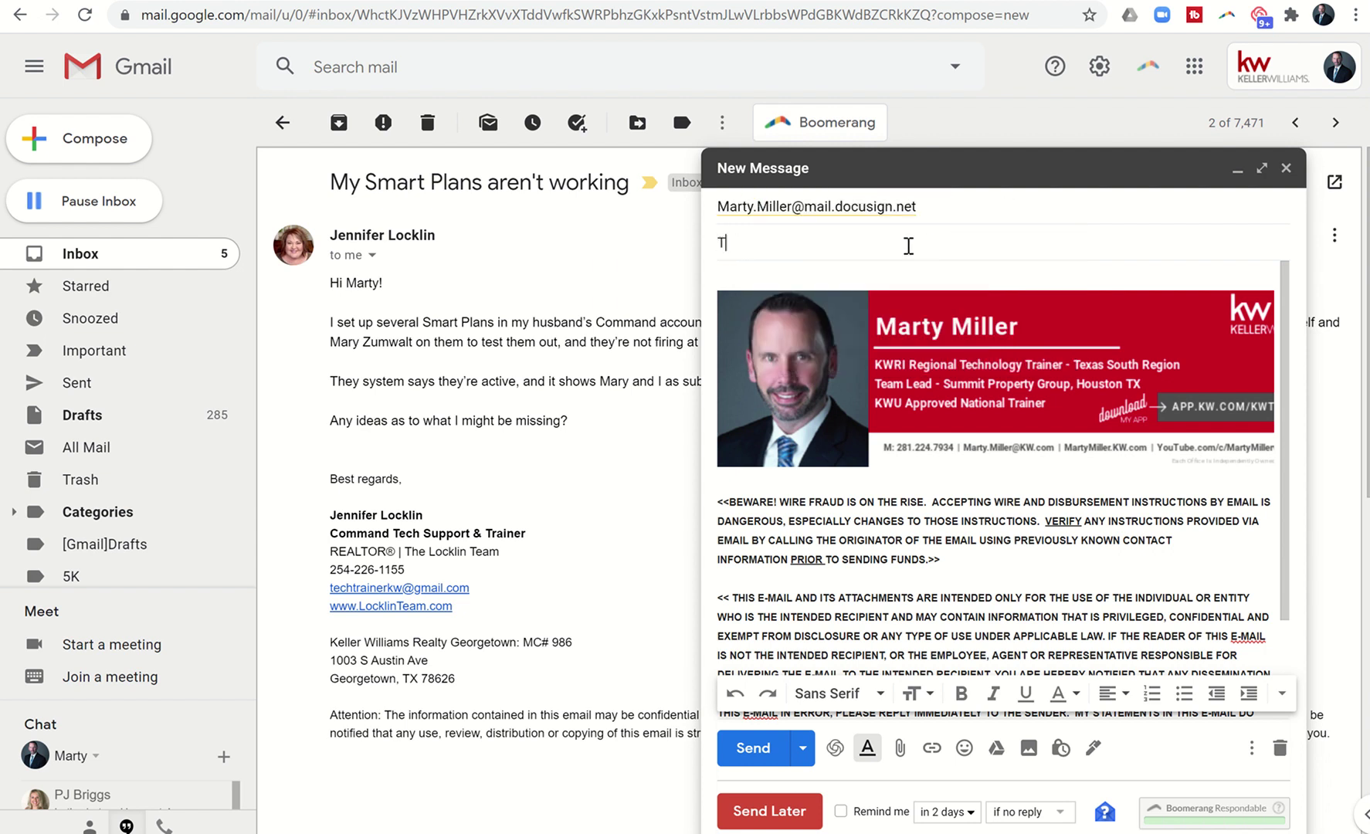
{"action": "key", "text": "BackSpace"}
{"action": "type", "text": "est Document"}
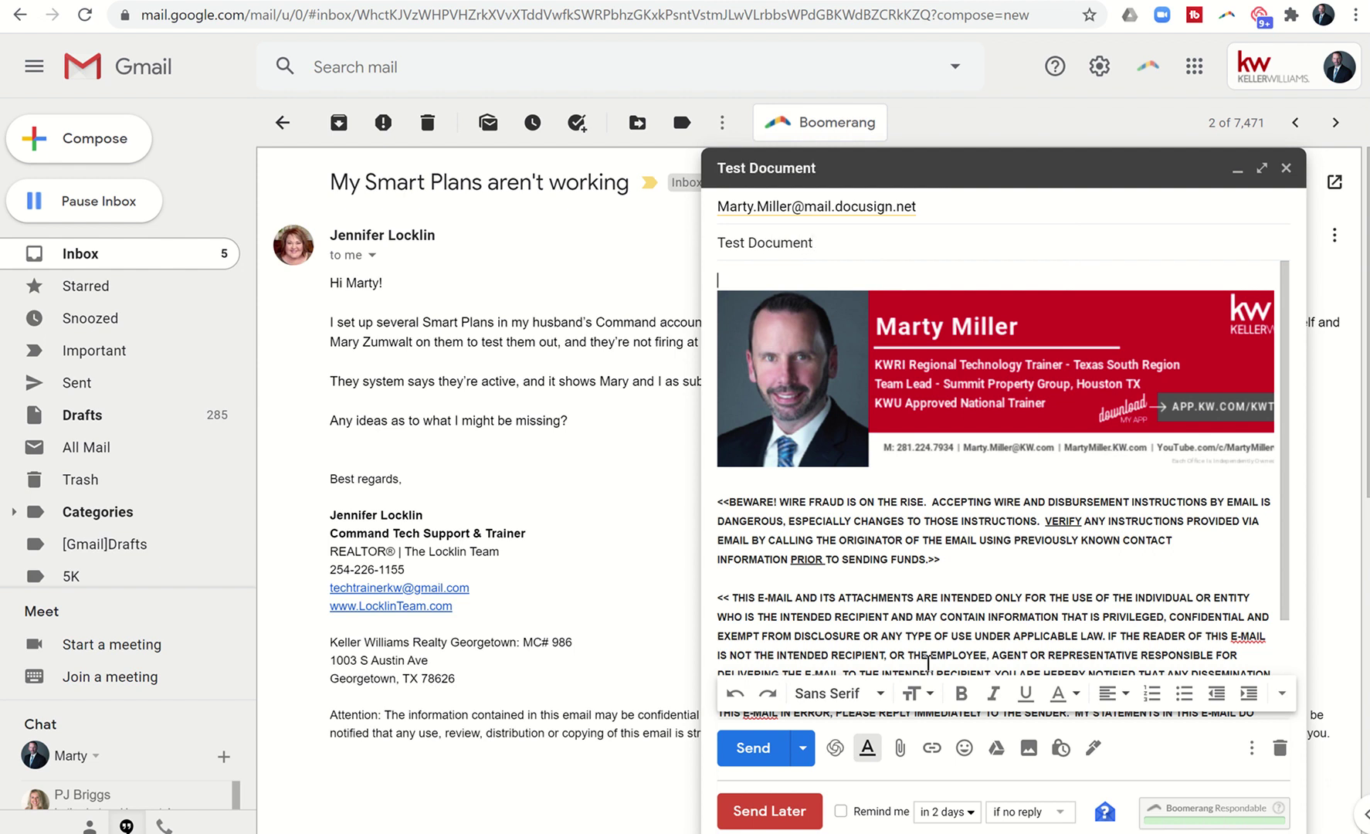
{"action": "left_click", "coordinate": [899, 751]}
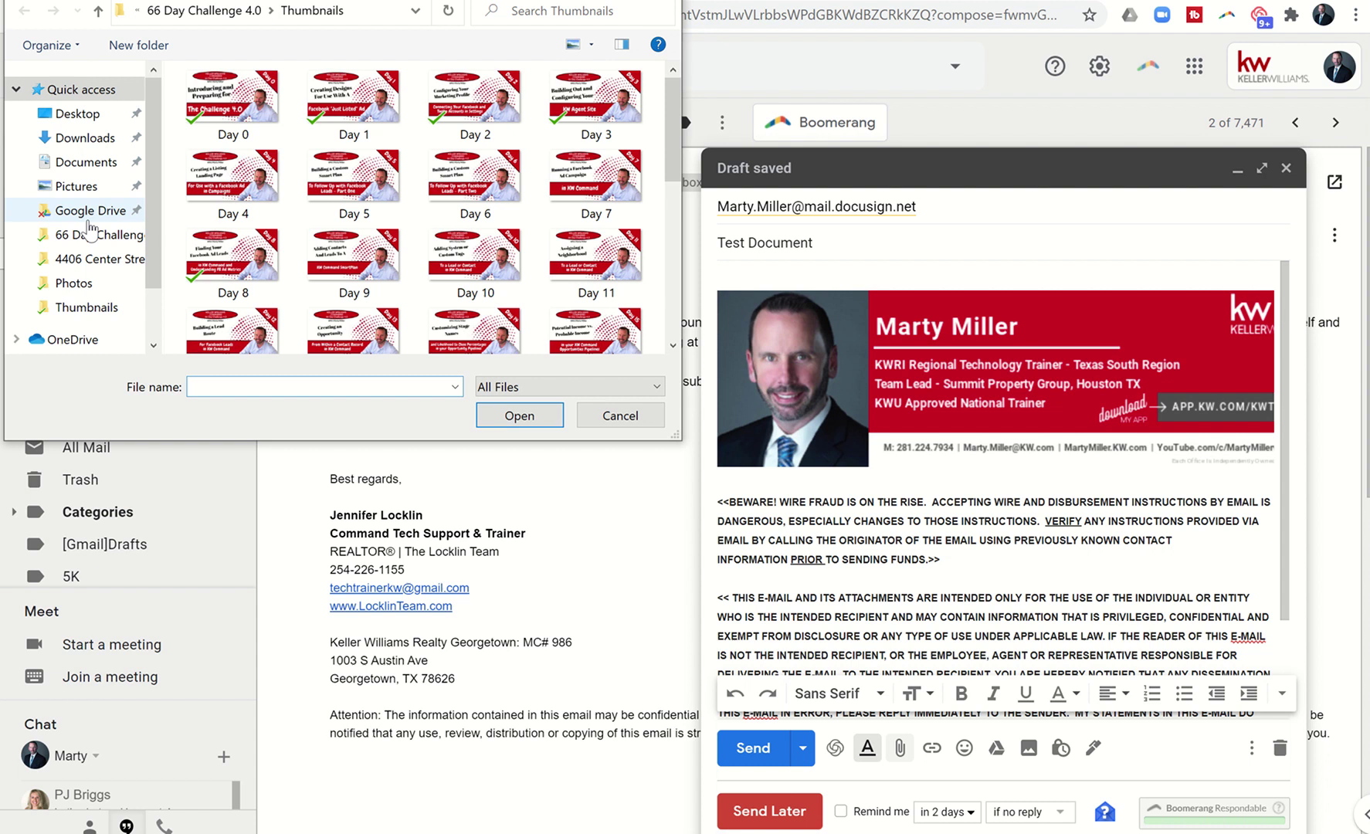
{"action": "left_click", "coordinate": [88, 216]}
{"action": "left_click", "coordinate": [89, 259]}
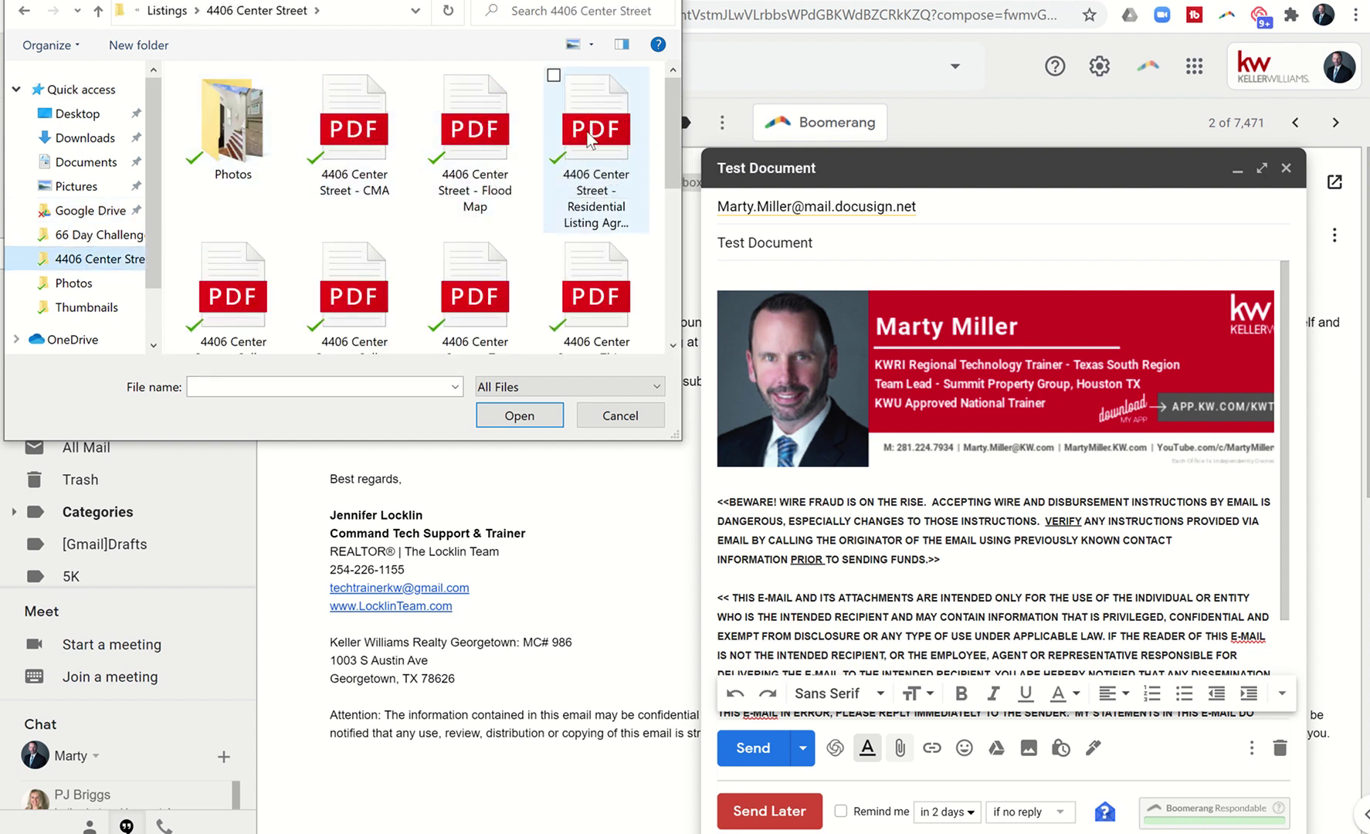
{"action": "left_click", "coordinate": [488, 143]}
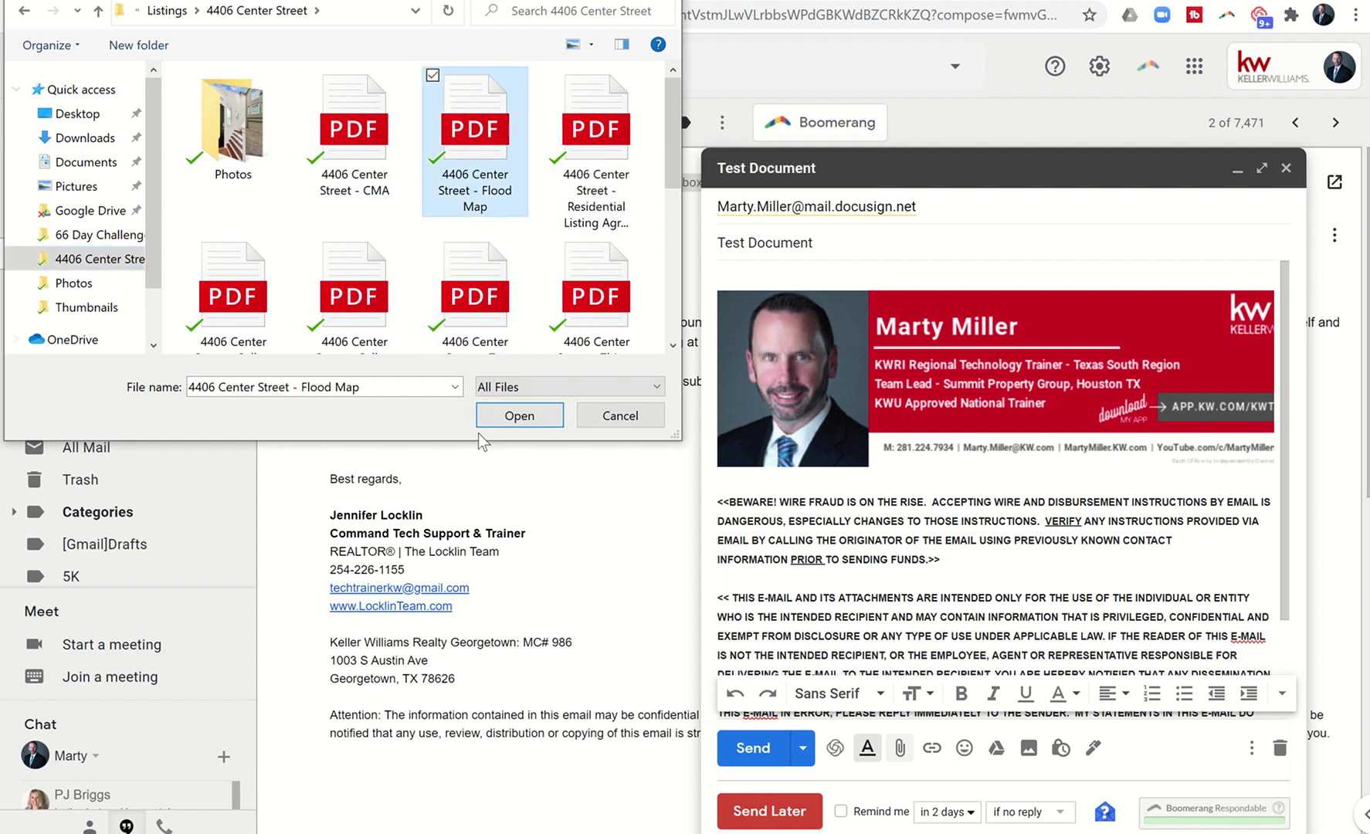
{"action": "left_click", "coordinate": [503, 417]}
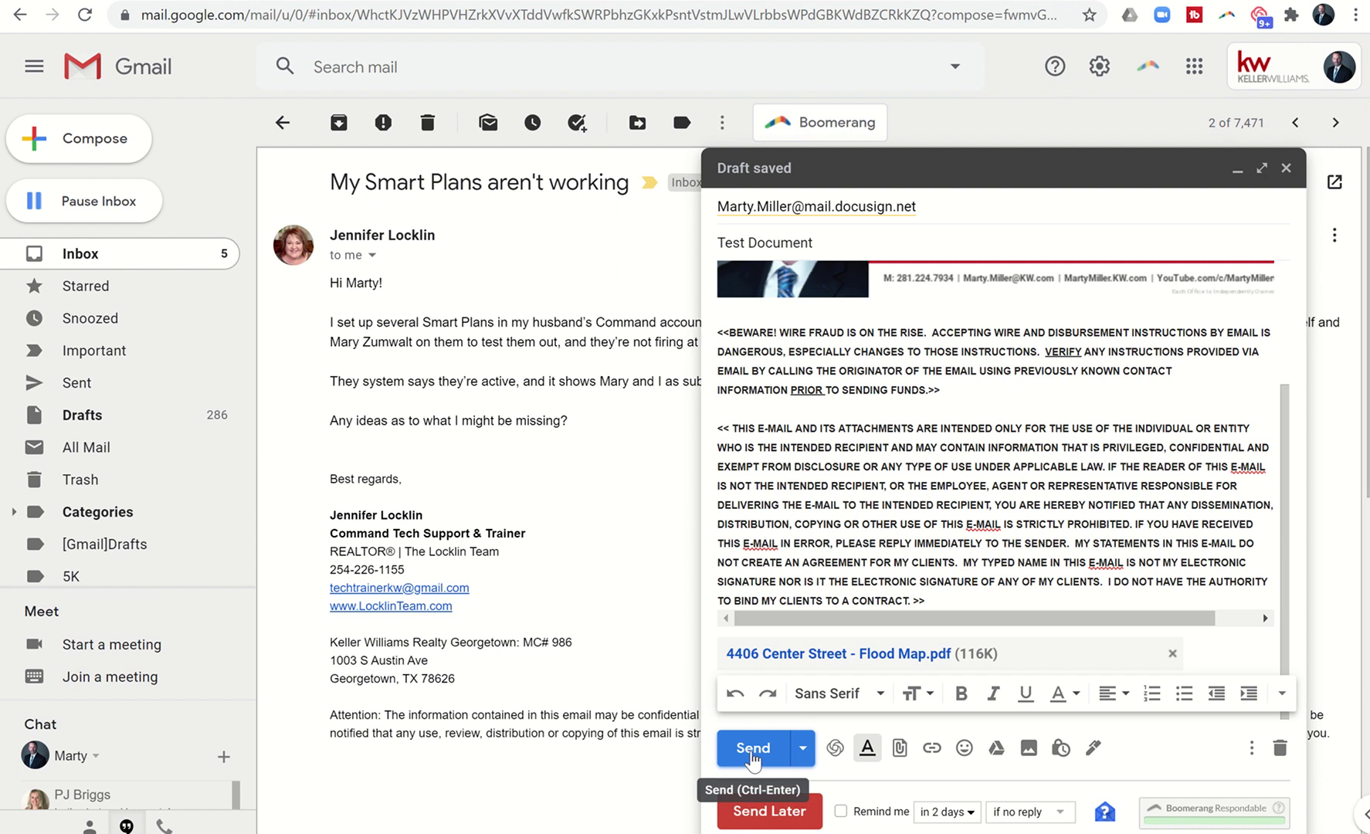
{"action": "left_click", "coordinate": [753, 749]}
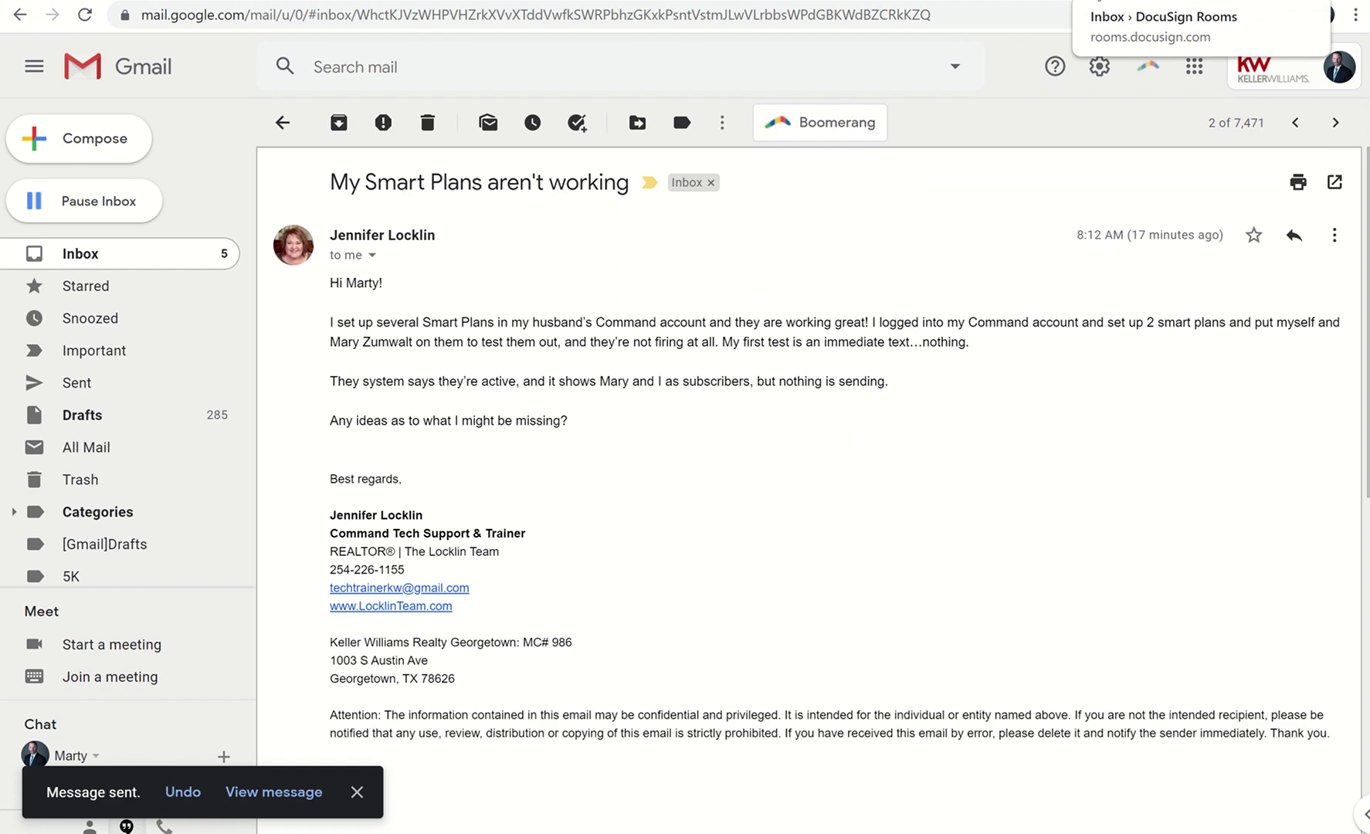
Reload the DocuSign Rooms Inbox to check whether the emailed document has arrived.
{"action": "left_click", "coordinate": [1143, 1]}
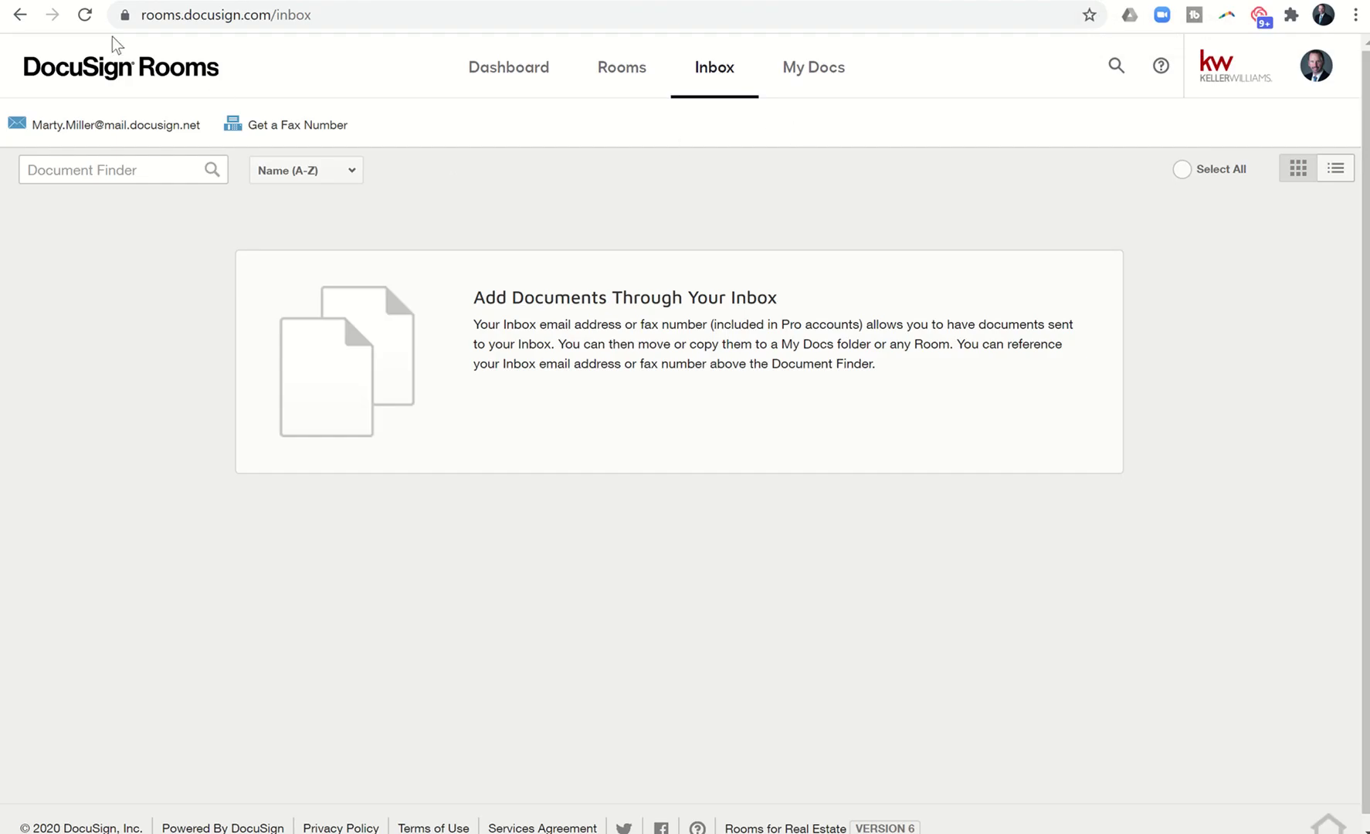
{"action": "left_click", "coordinate": [86, 20]}
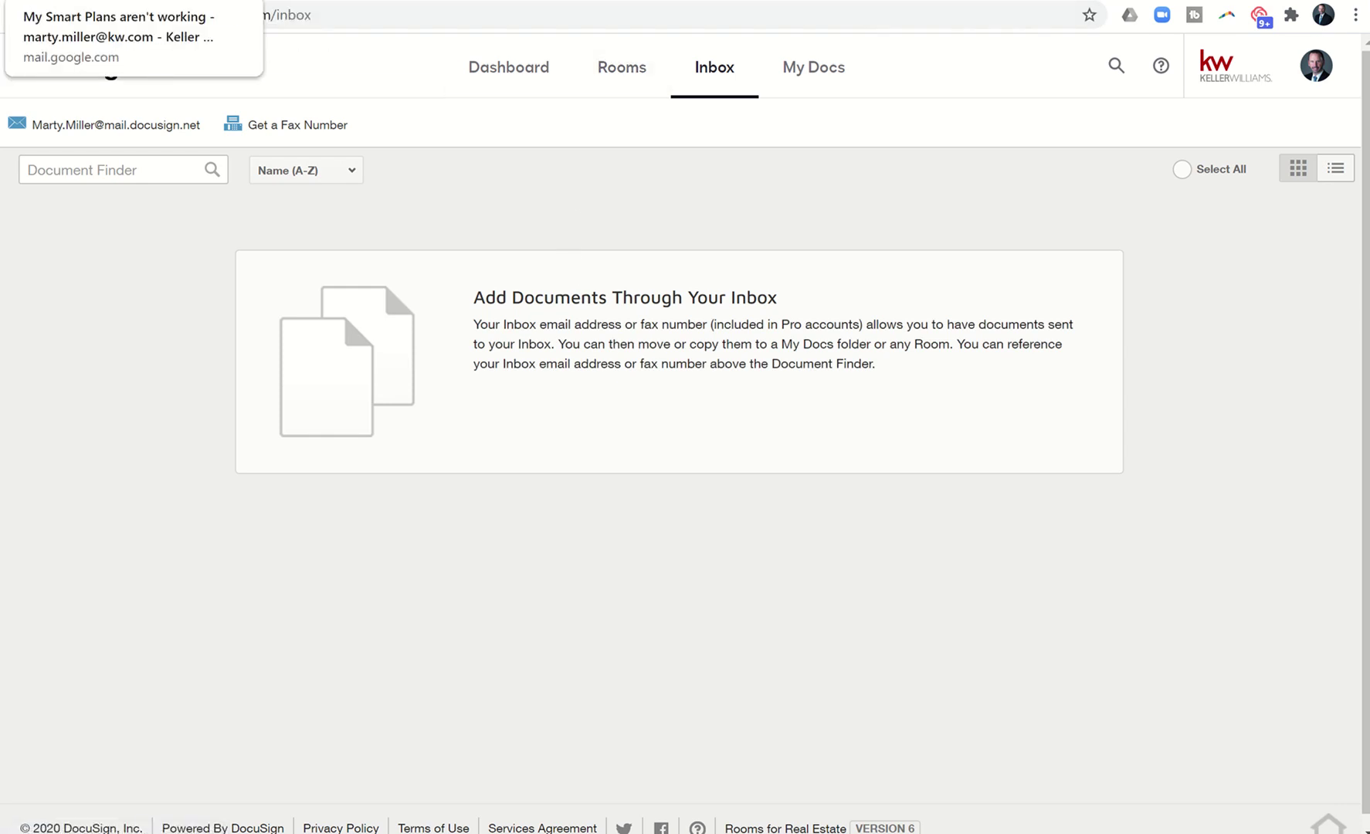
Address a new Gmail message to the DocuSign inbox address with the room ID as subject.
{"action": "left_click", "coordinate": [131, 2]}
{"action": "left_click", "coordinate": [67, 139]}
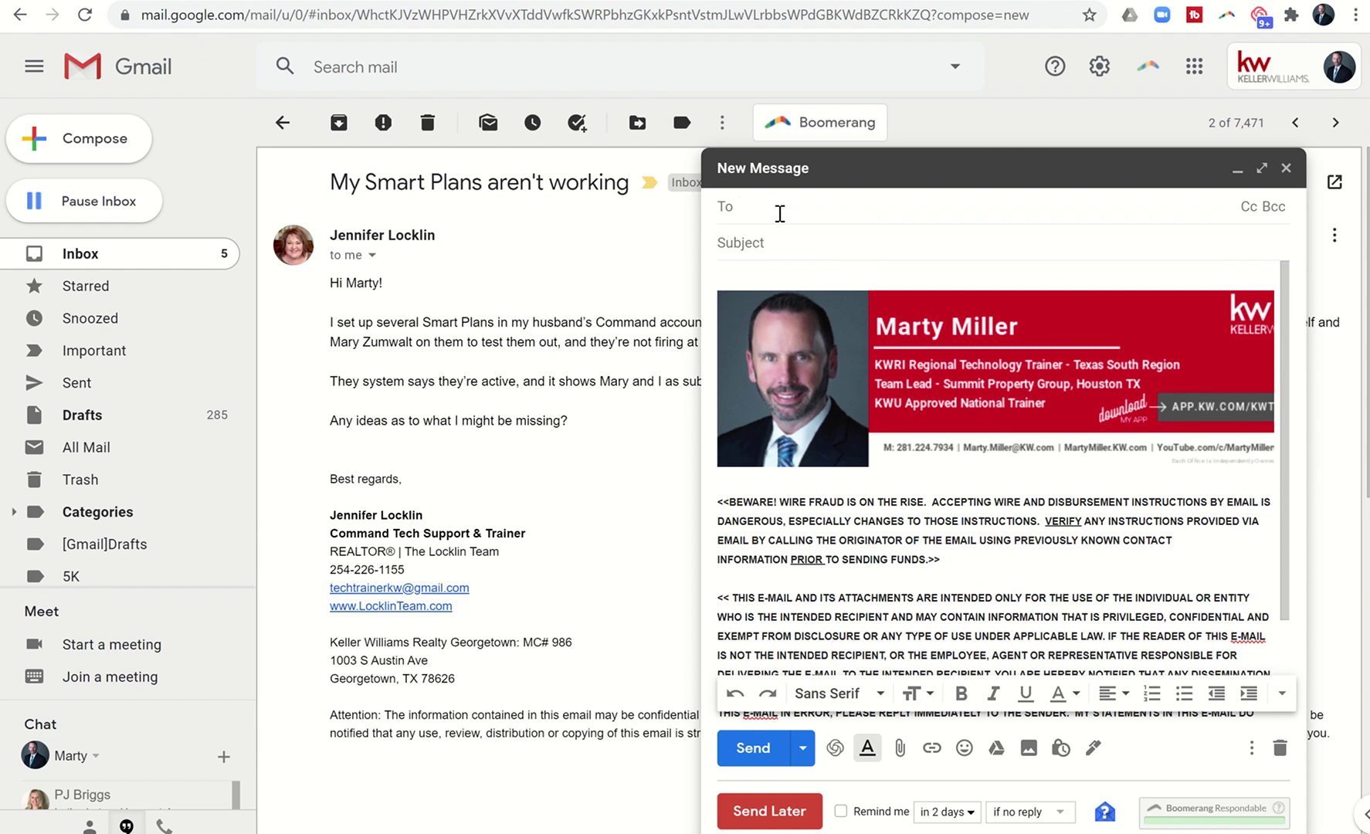
{"action": "type", "text": "marty."}
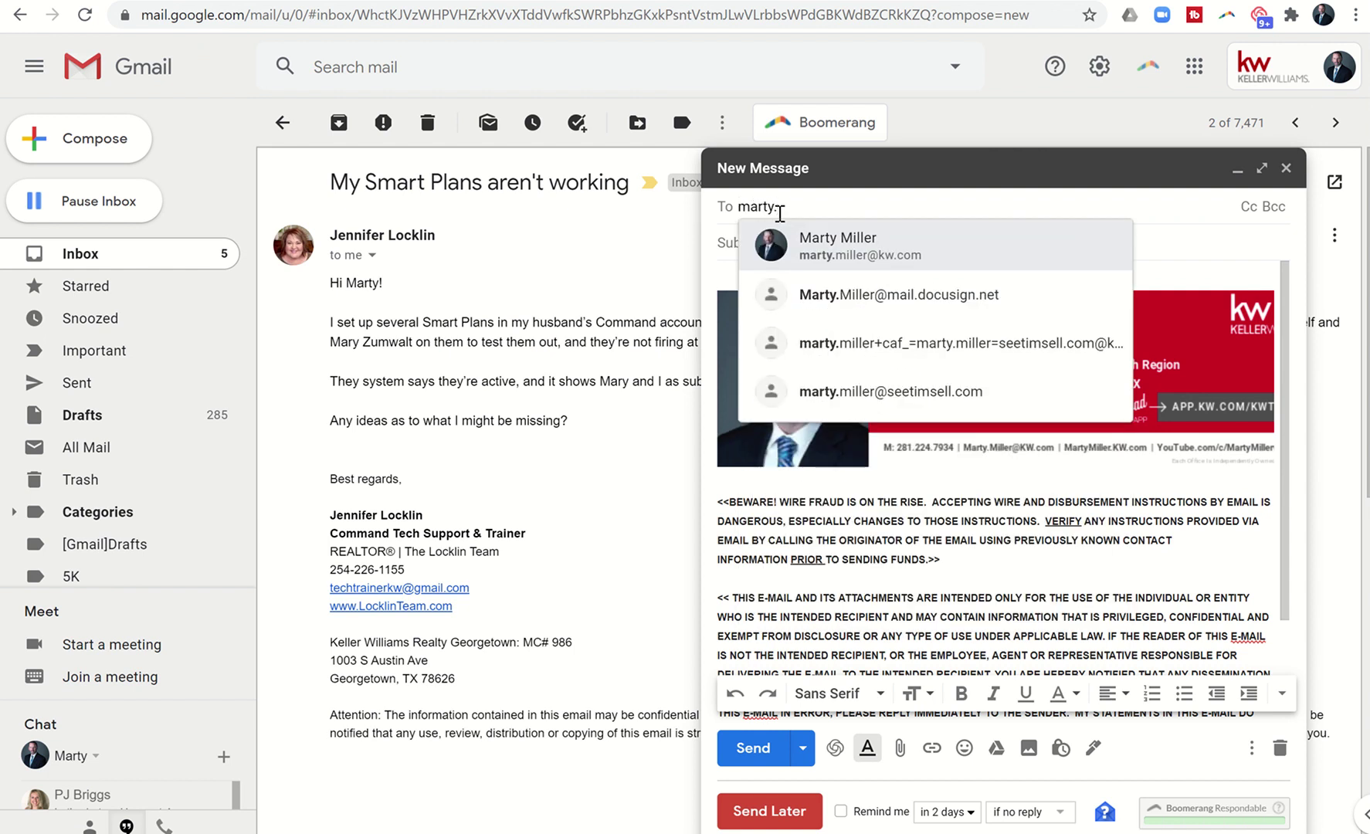
{"action": "left_click", "coordinate": [797, 262]}
{"action": "key", "text": "BackSpace"}
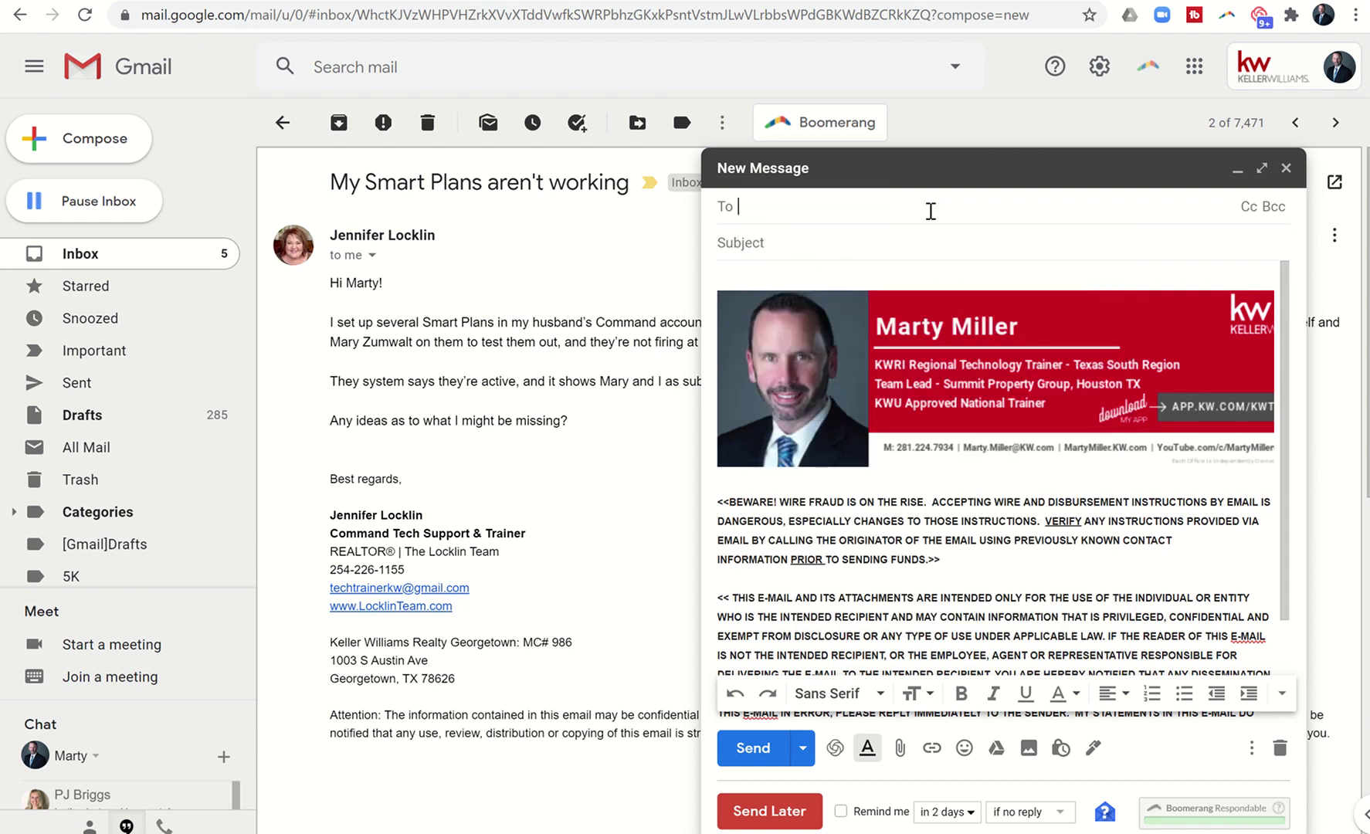
{"action": "type", "text": "marty."}
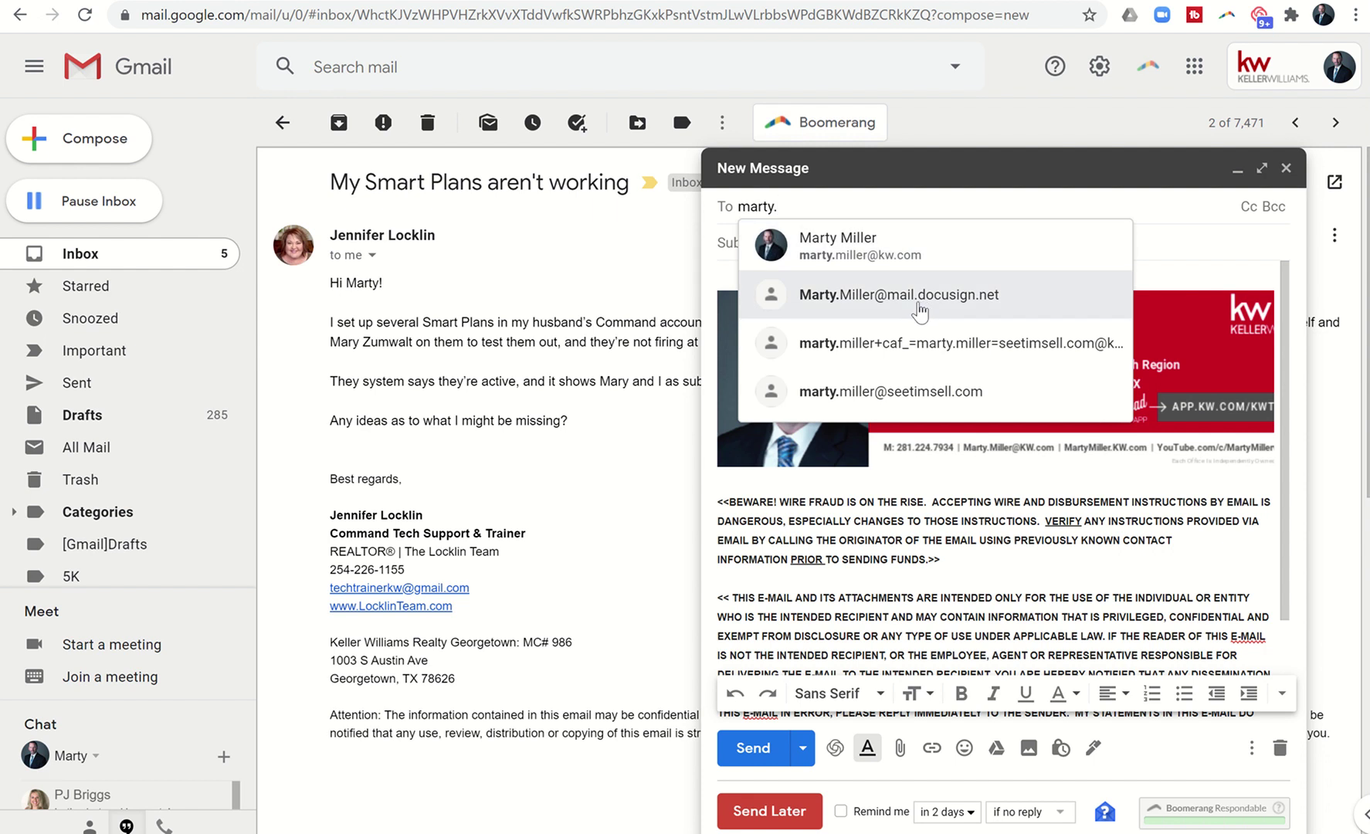
{"action": "left_click", "coordinate": [917, 309]}
{"action": "left_click", "coordinate": [835, 244]}
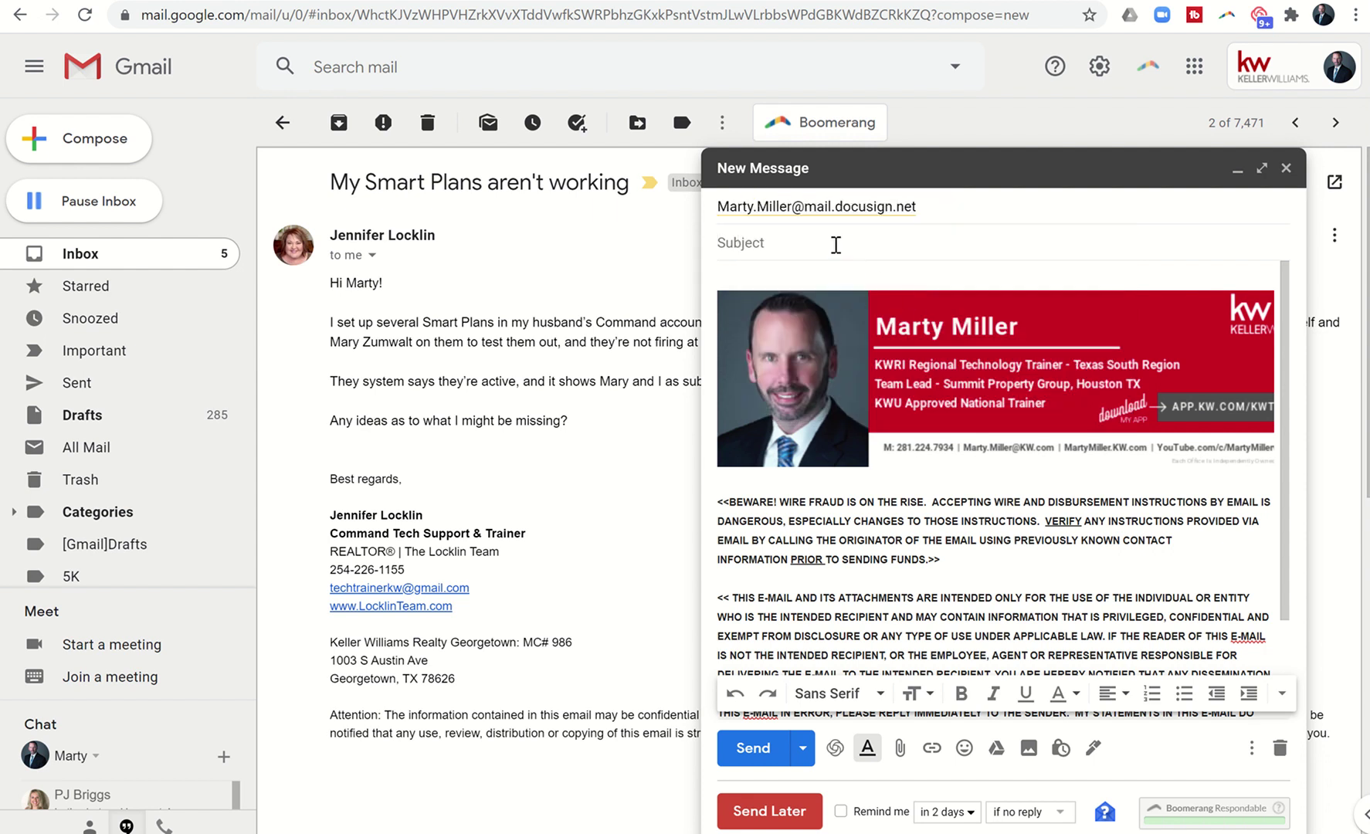
{"action": "type", "text": "#"}
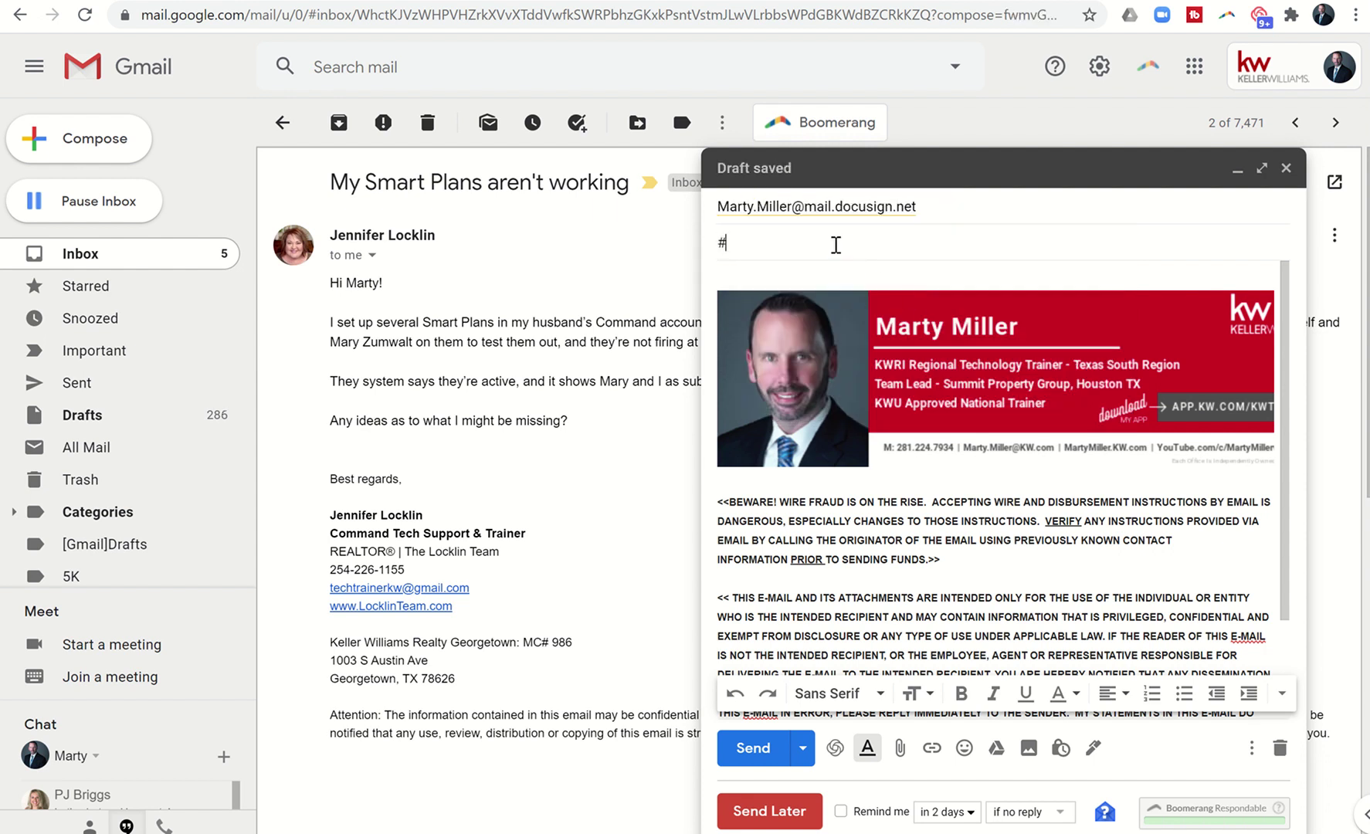
{"action": "type", "text": "3674607"}
{"action": "left_click", "coordinate": [813, 281]}
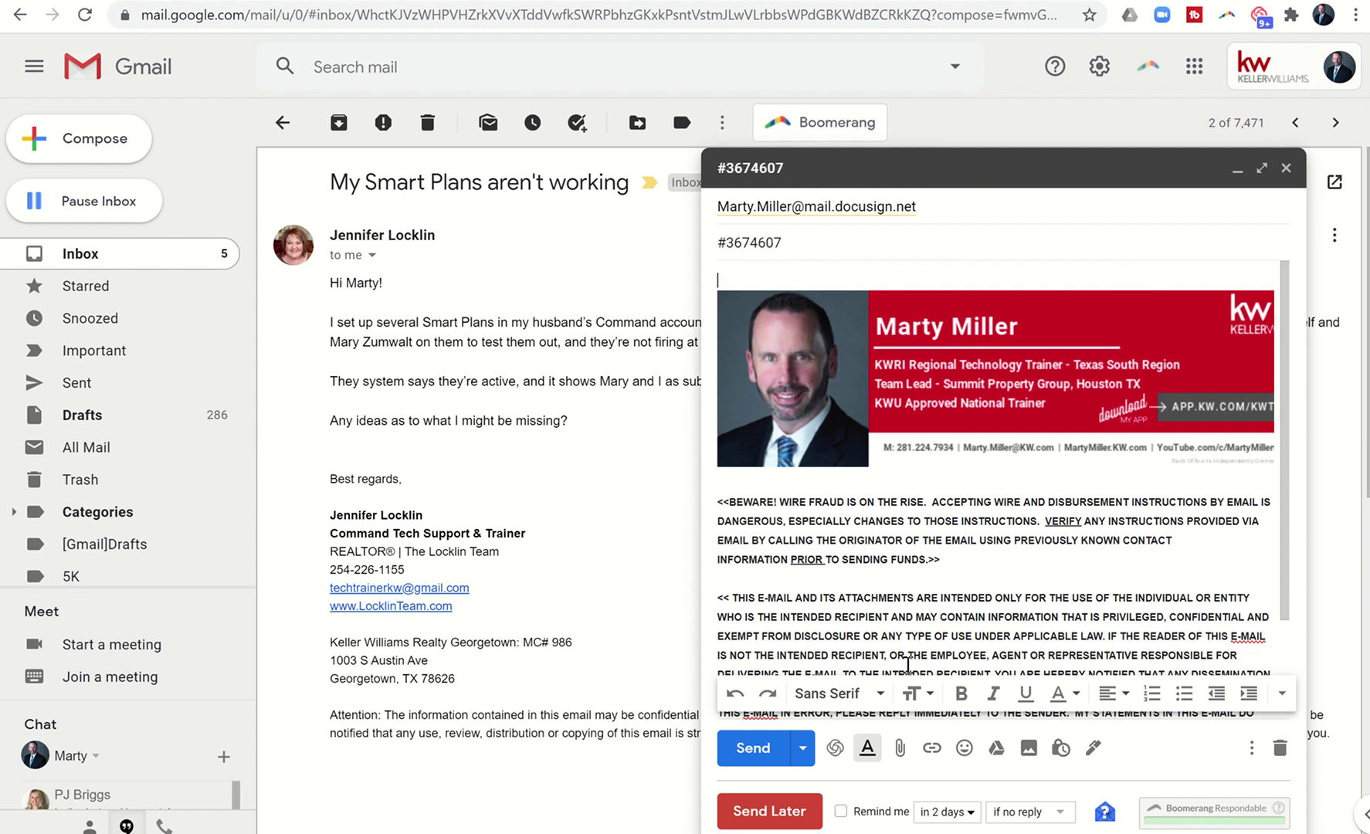
{"action": "left_click", "coordinate": [898, 749]}
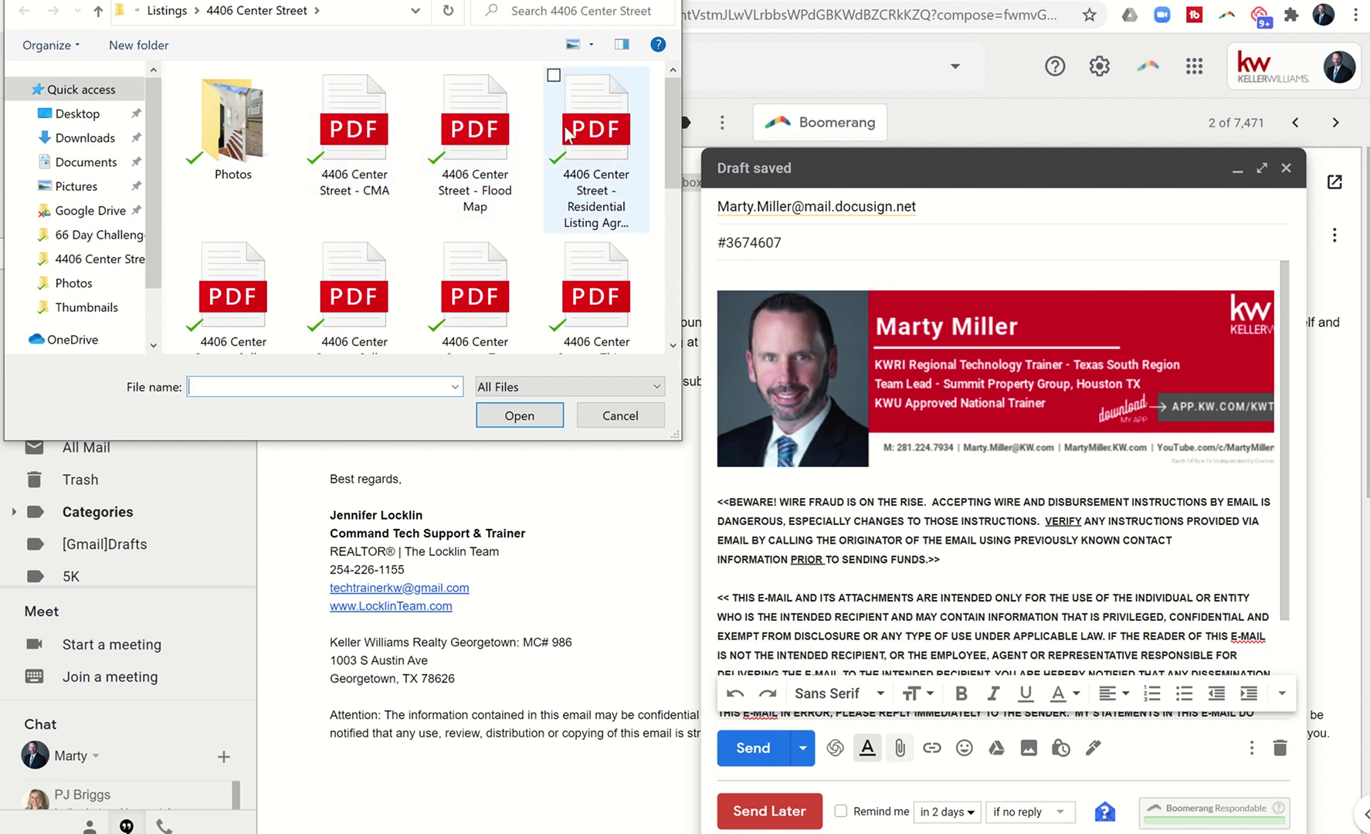
{"action": "left_click", "coordinate": [362, 137]}
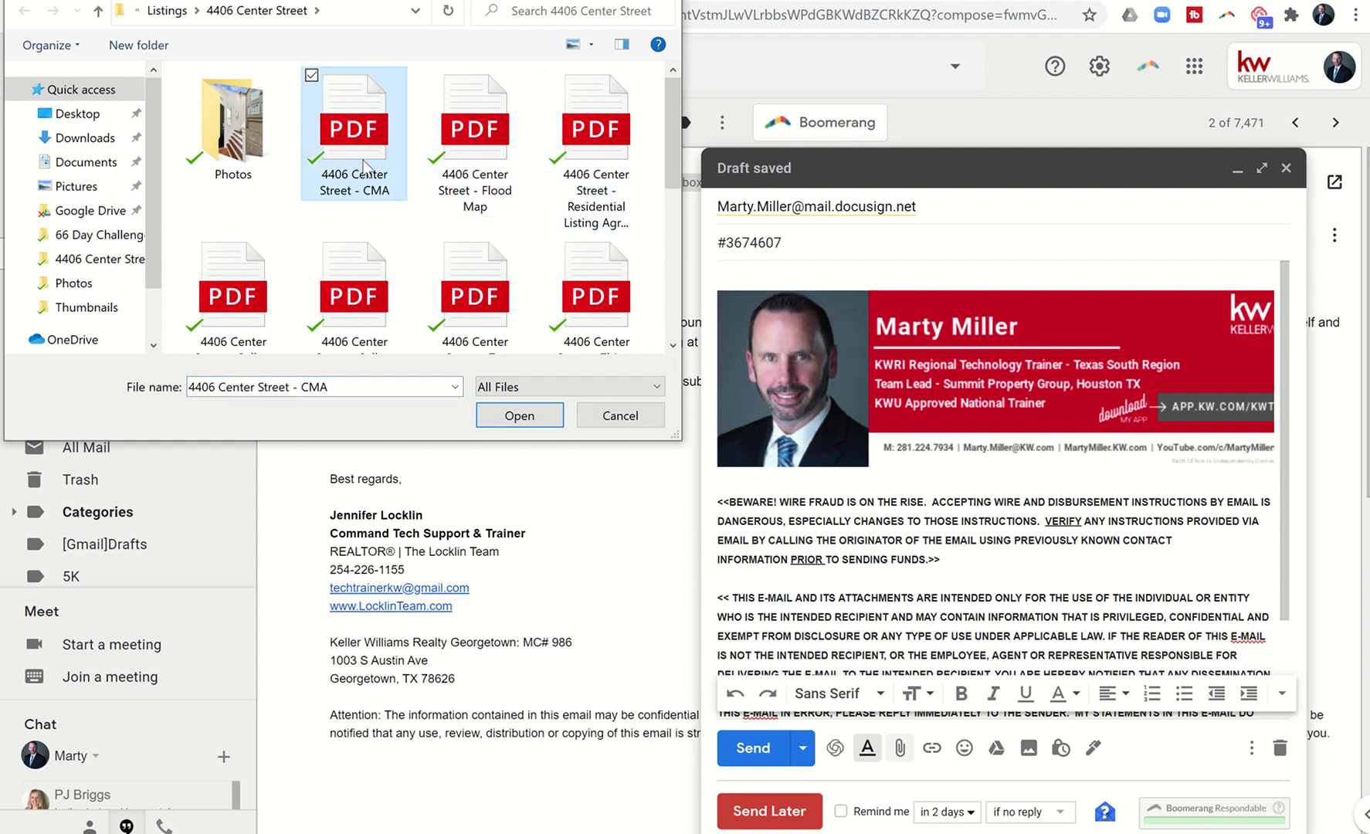
{"action": "left_click", "coordinate": [491, 417]}
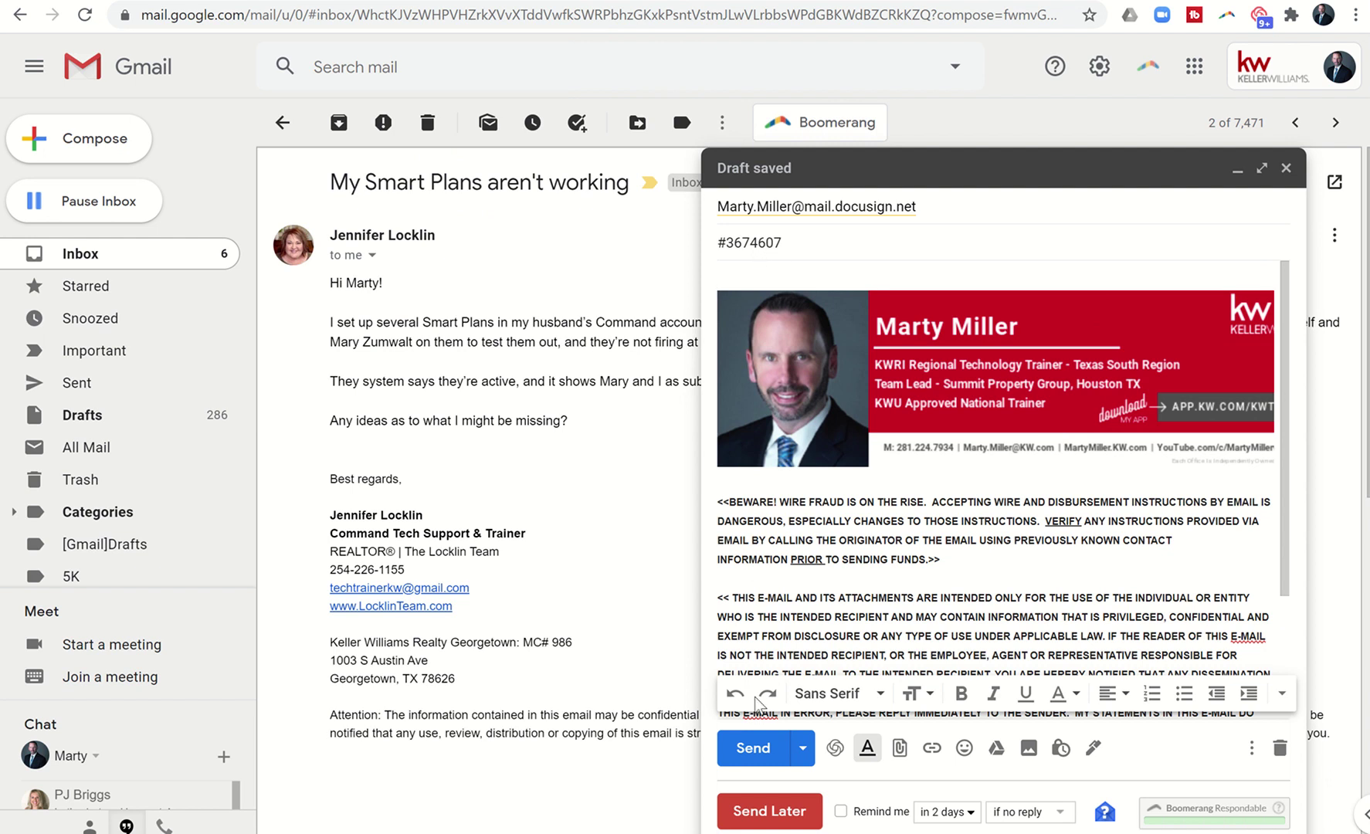
{"action": "left_click", "coordinate": [754, 755]}
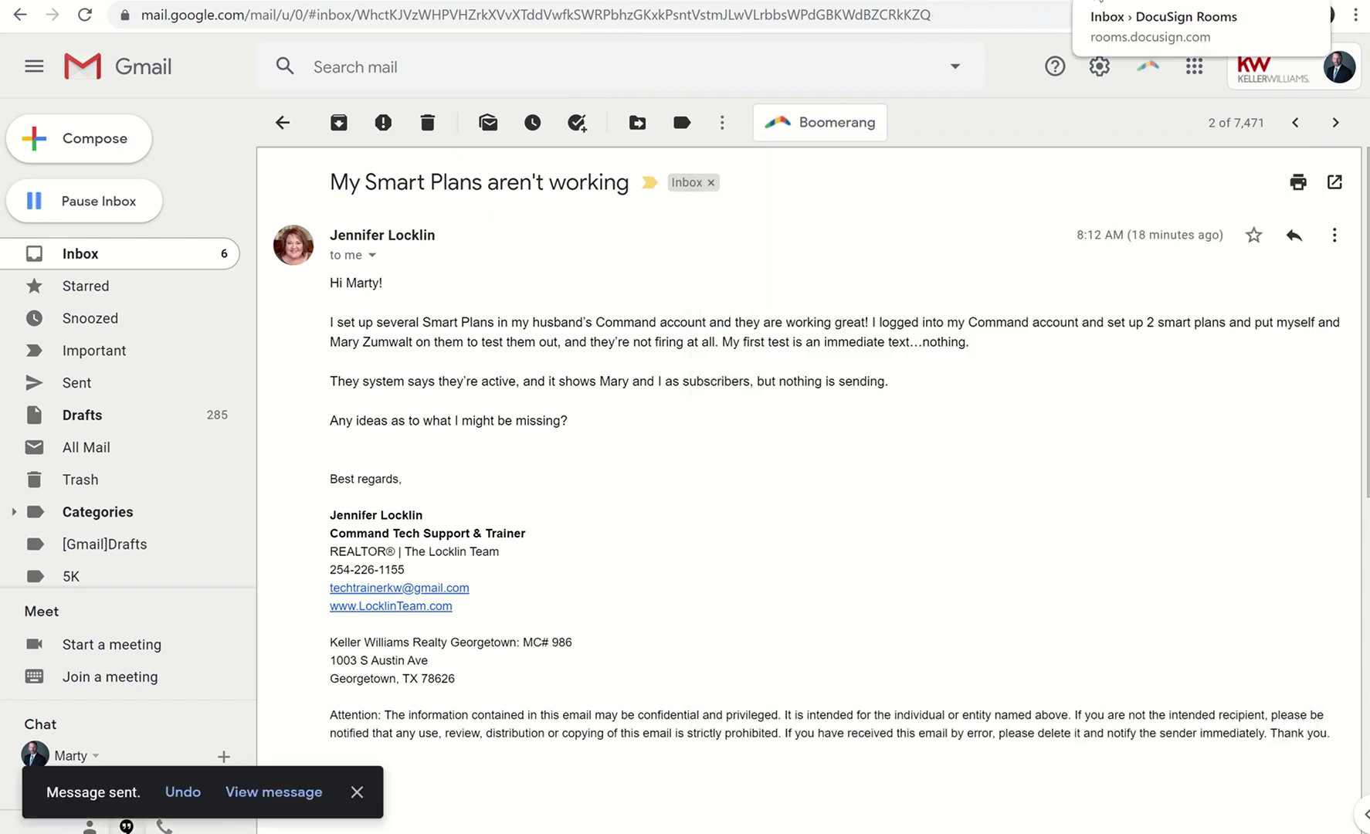
{"action": "left_click", "coordinate": [1100, 2]}
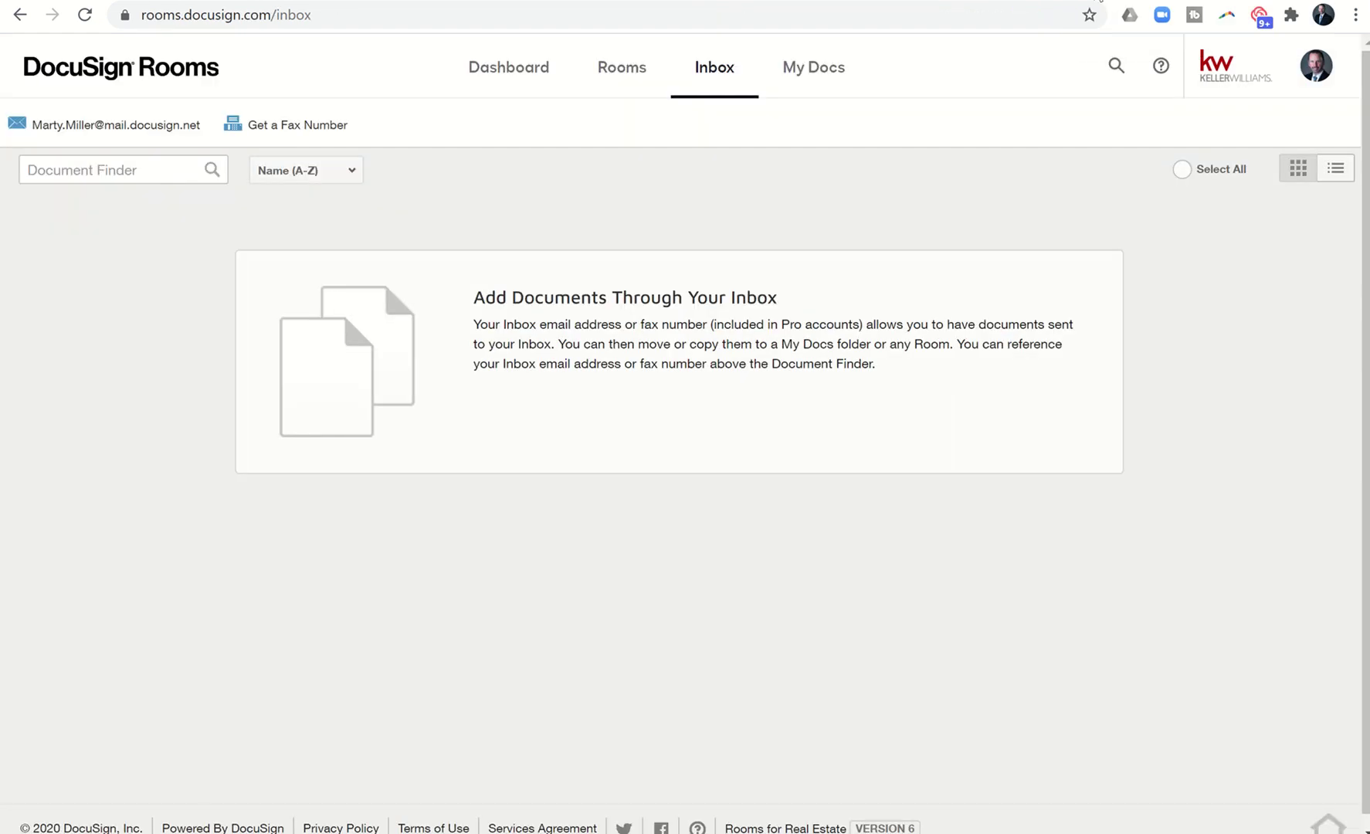
{"action": "left_click", "coordinate": [81, 19]}
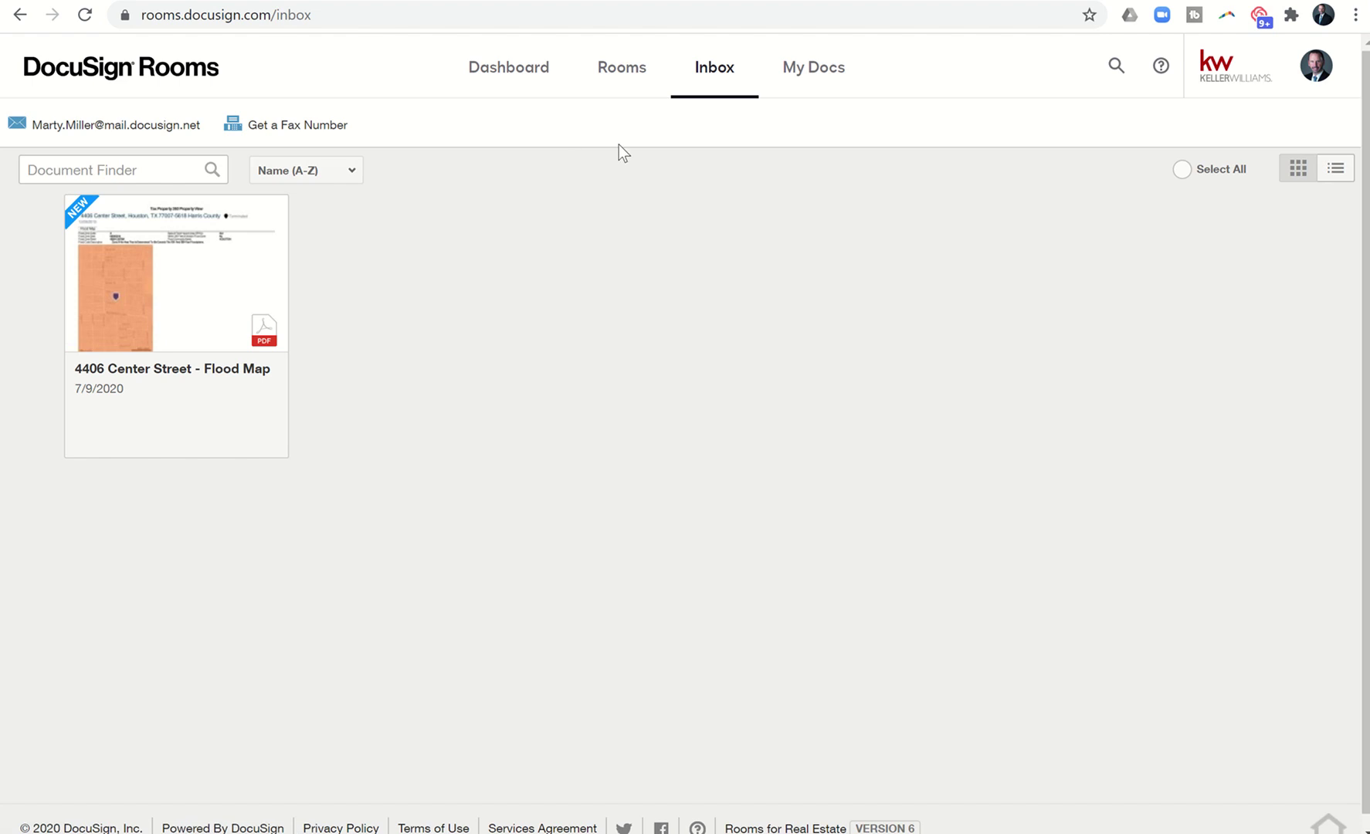
{"action": "left_click", "coordinate": [77, 208]}
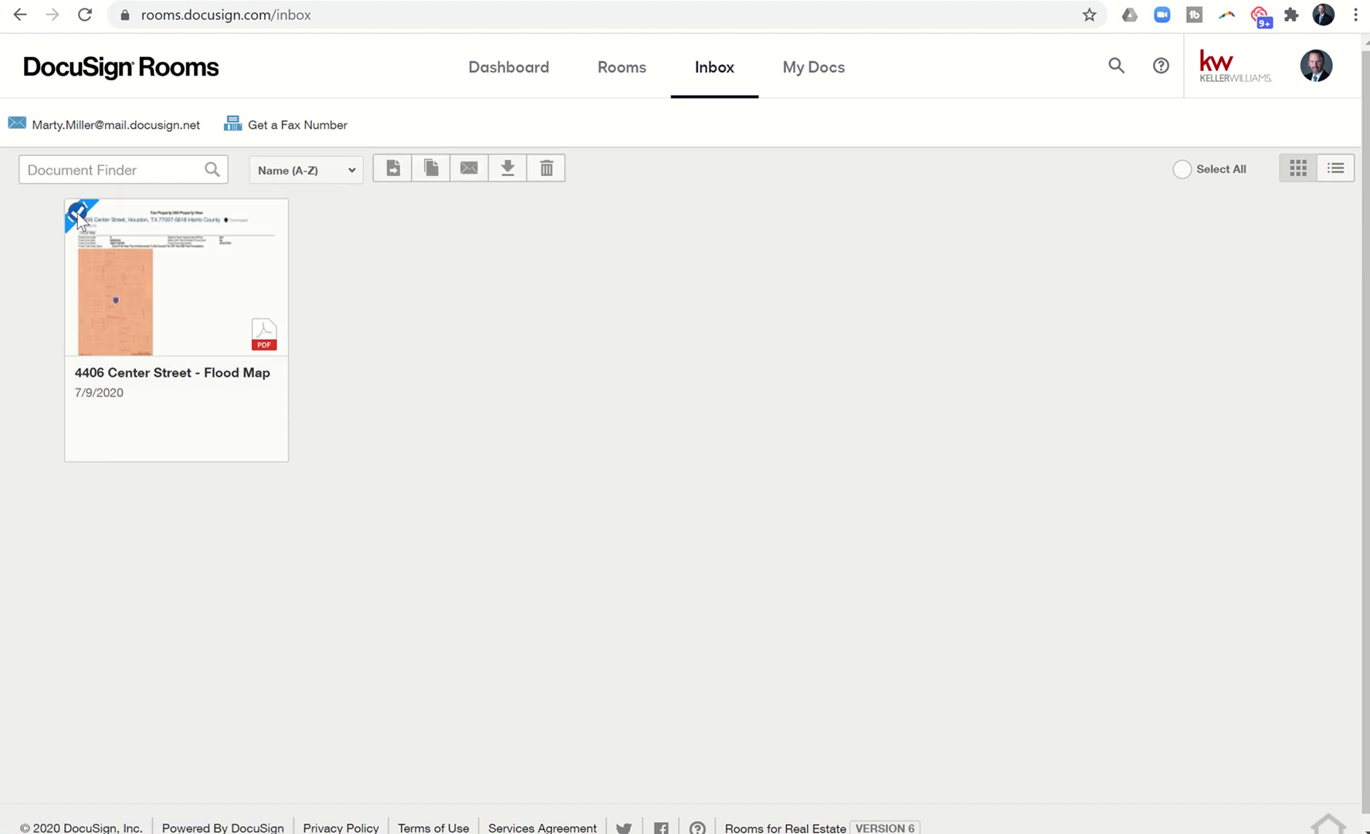
{"action": "left_click", "coordinate": [393, 168]}
{"action": "left_click", "coordinate": [466, 266]}
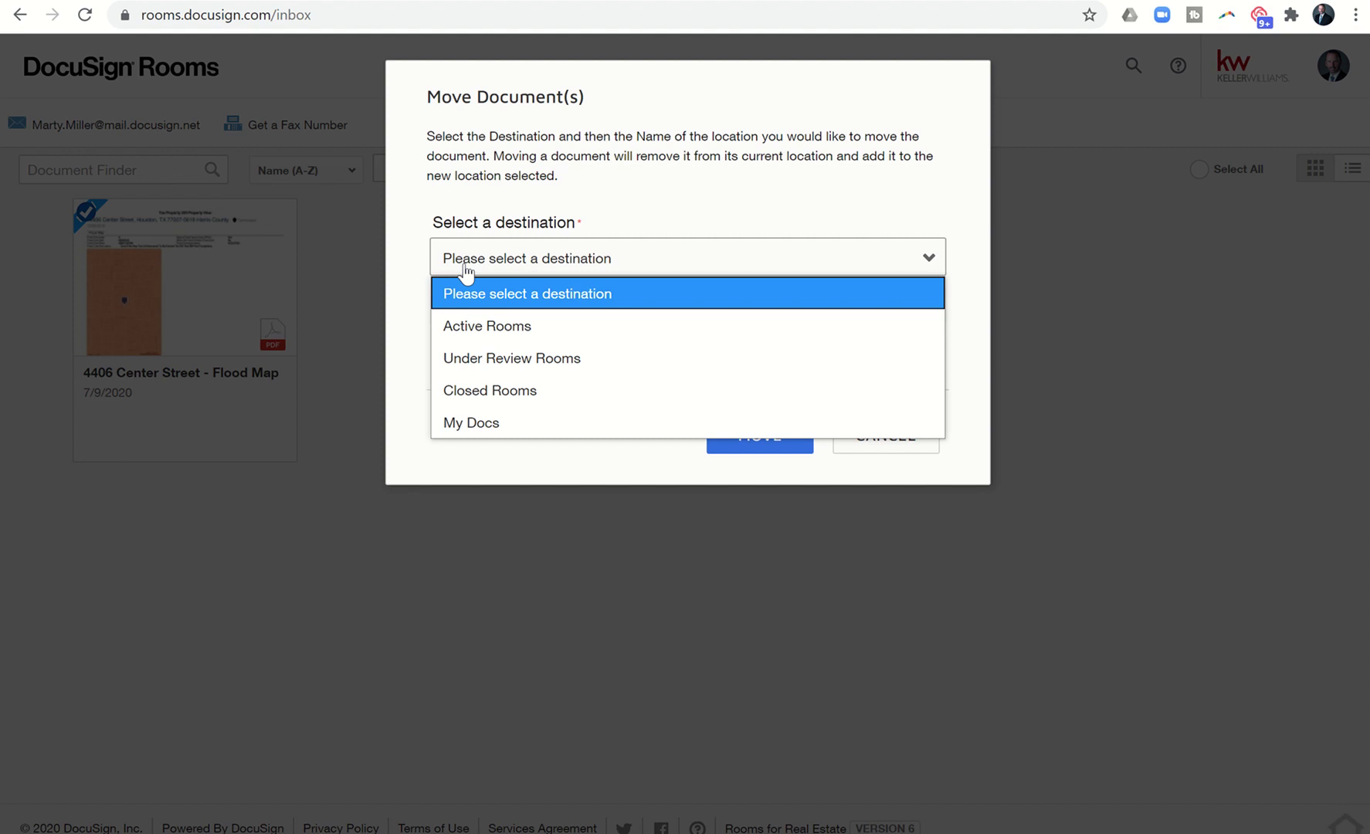
{"action": "left_click", "coordinate": [471, 327]}
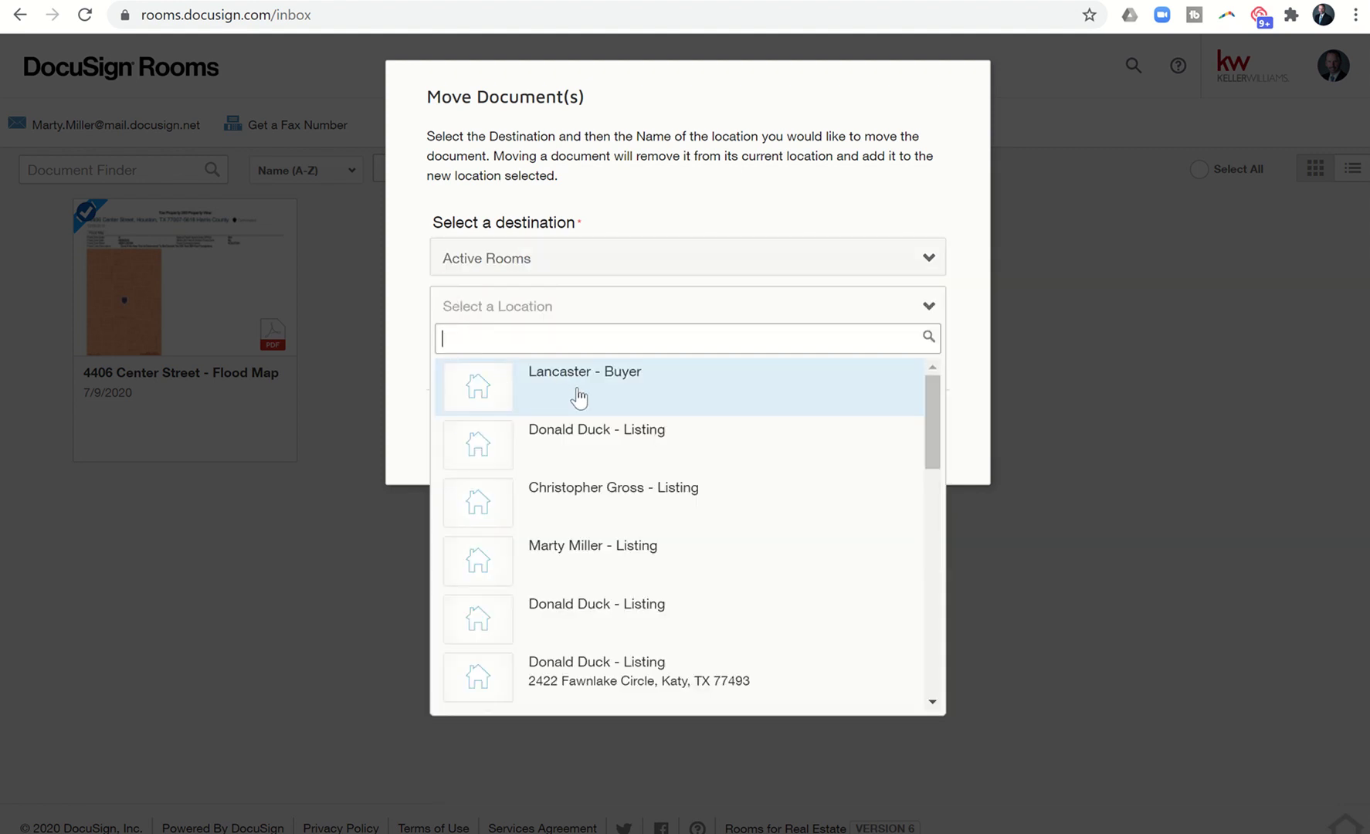
{"action": "left_click", "coordinate": [579, 394]}
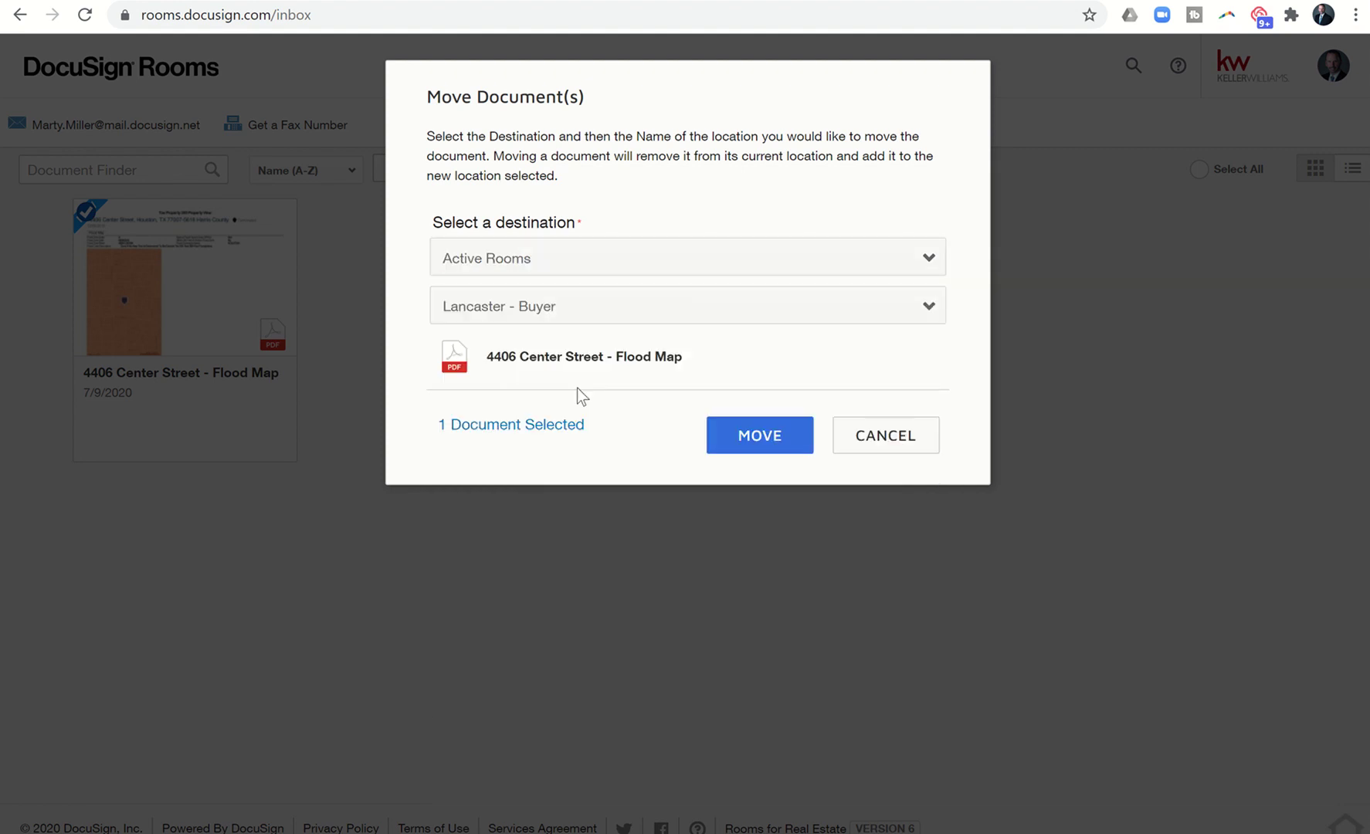
{"action": "left_click", "coordinate": [713, 441]}
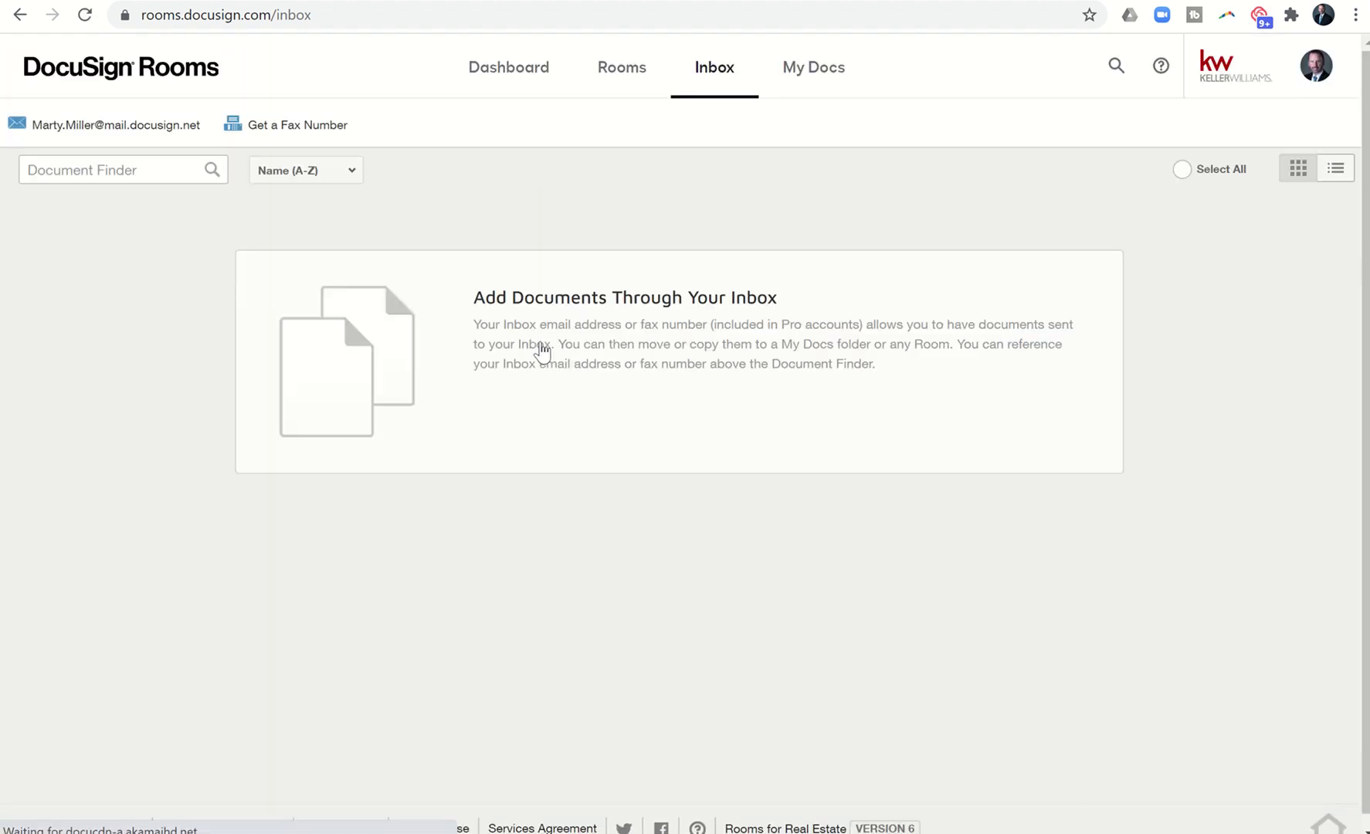
{"action": "left_click", "coordinate": [622, 81]}
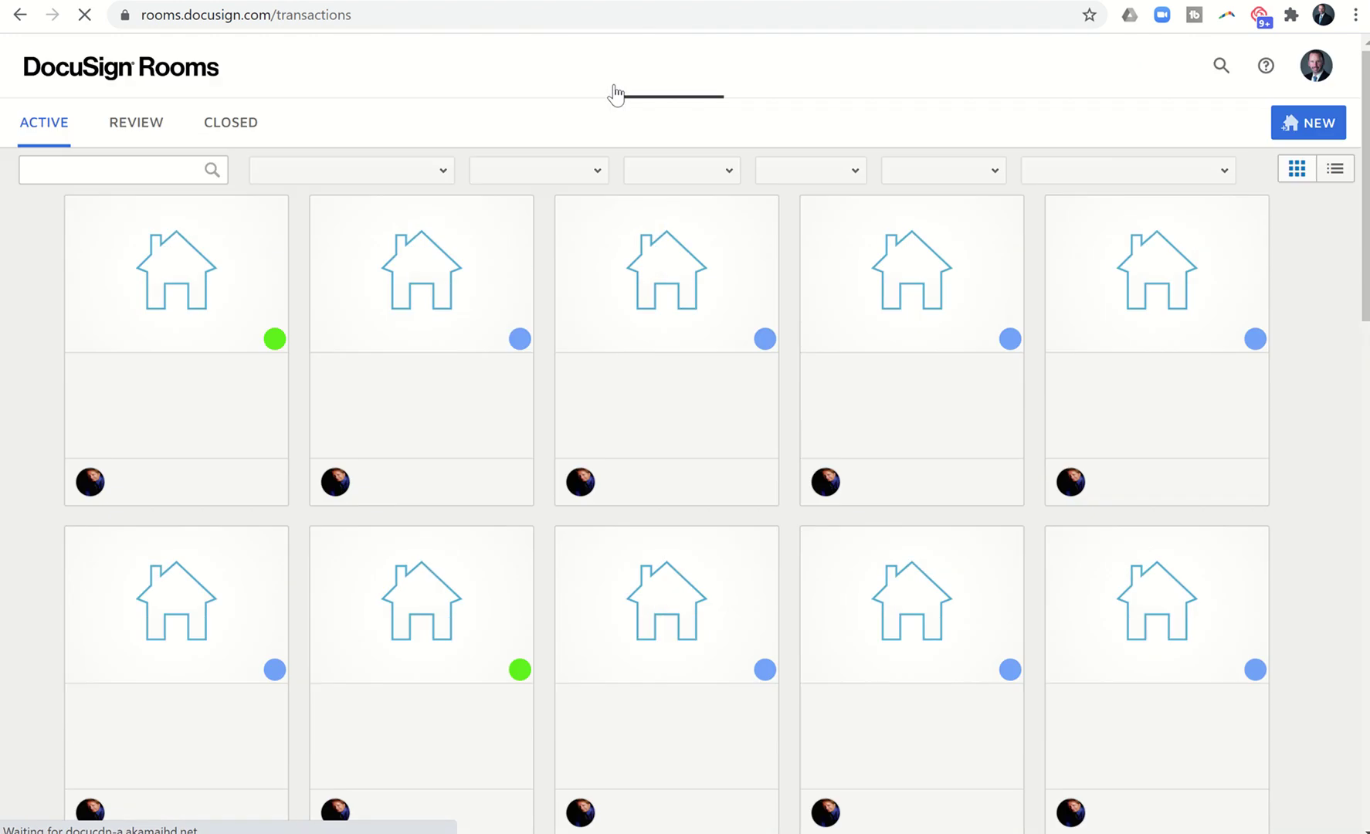
{"action": "left_click", "coordinate": [179, 284]}
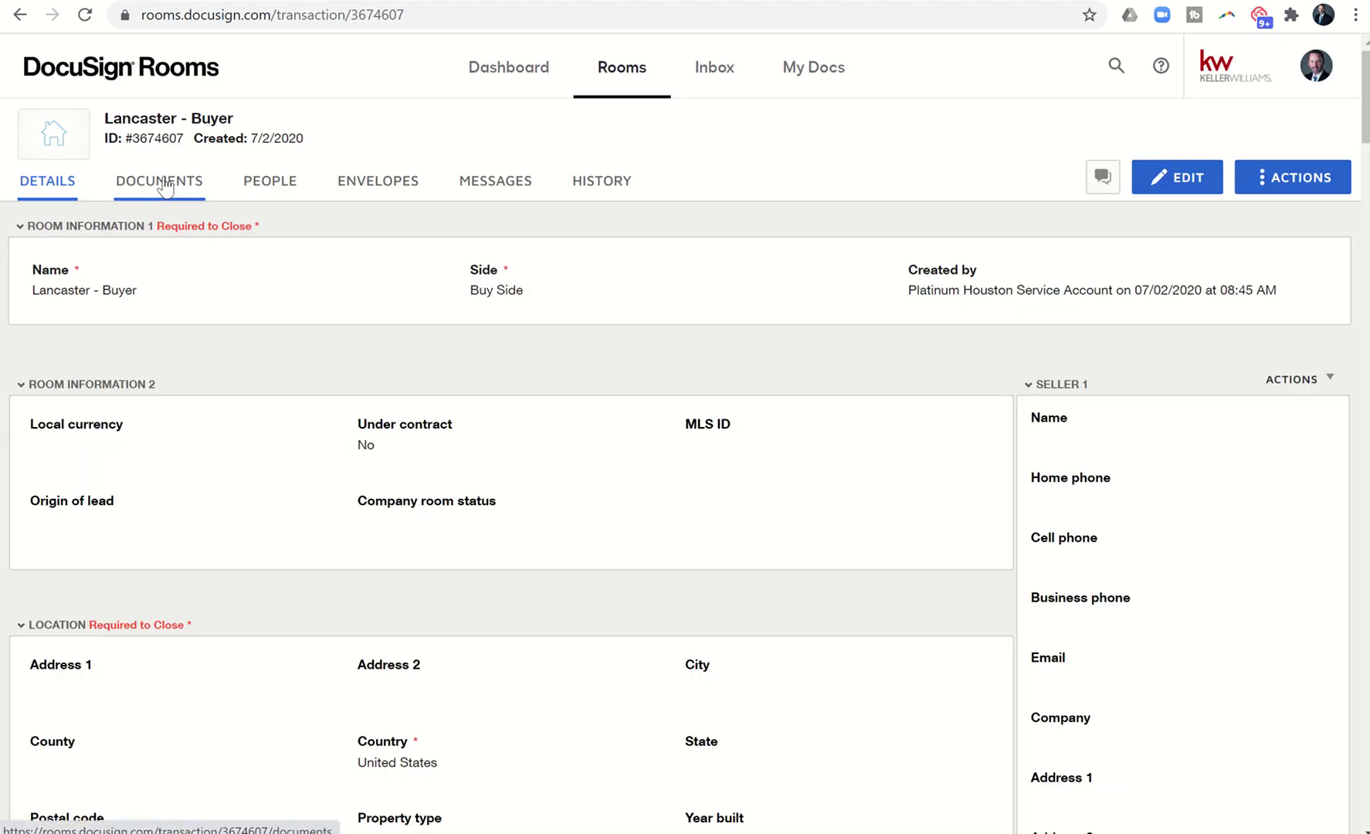
{"action": "left_click", "coordinate": [167, 189]}
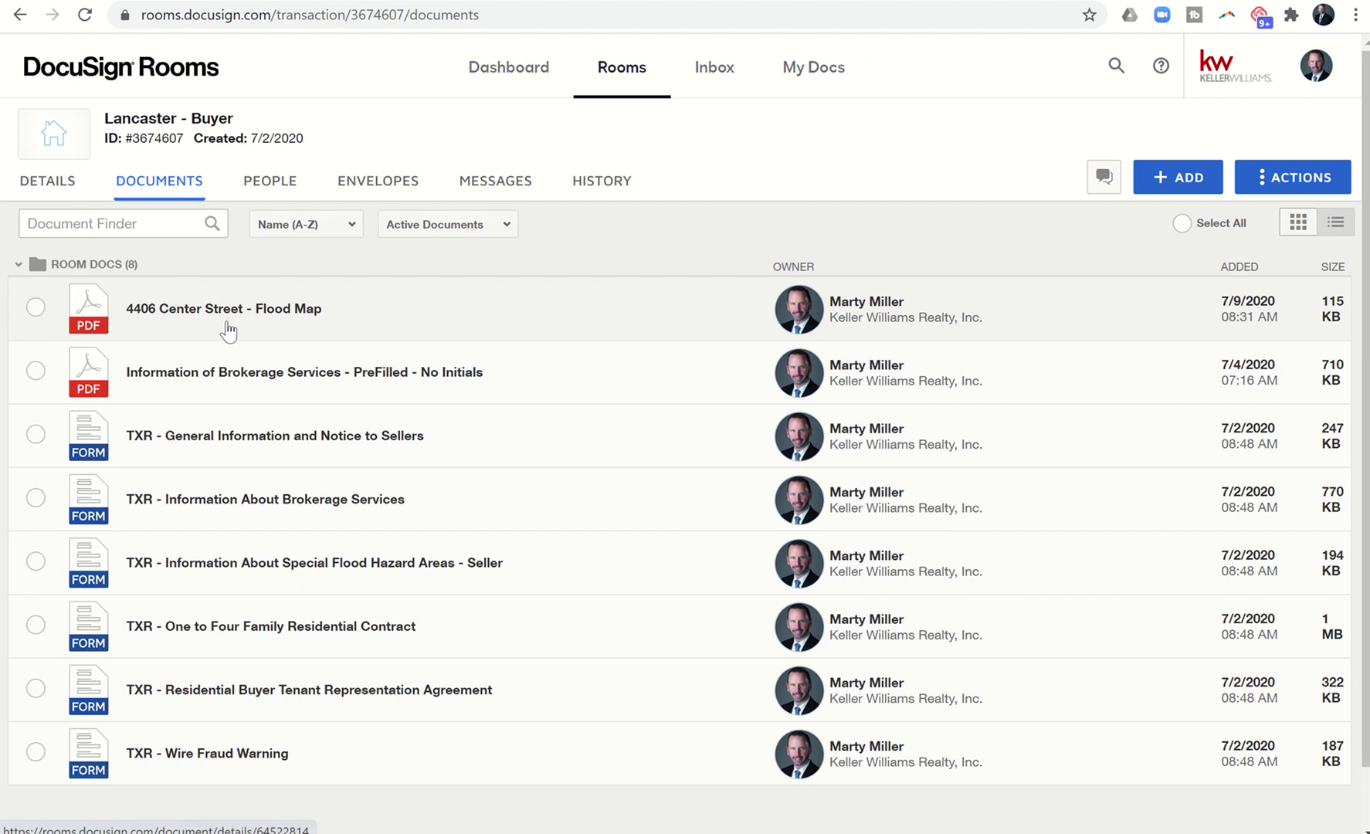
{"action": "left_click", "coordinate": [85, 18]}
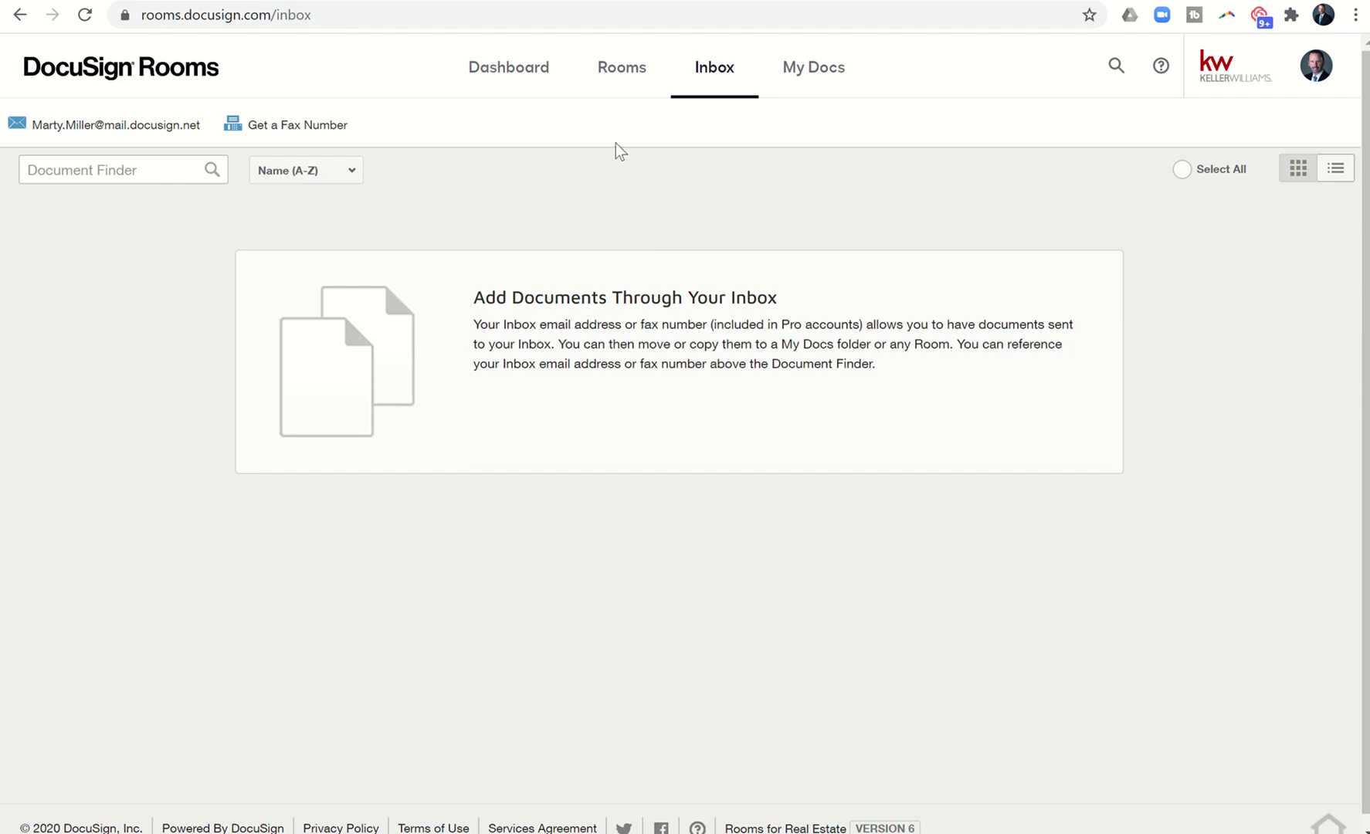
Open the Lancaster - Buyer room from the Rooms list.
{"action": "left_click", "coordinate": [614, 77]}
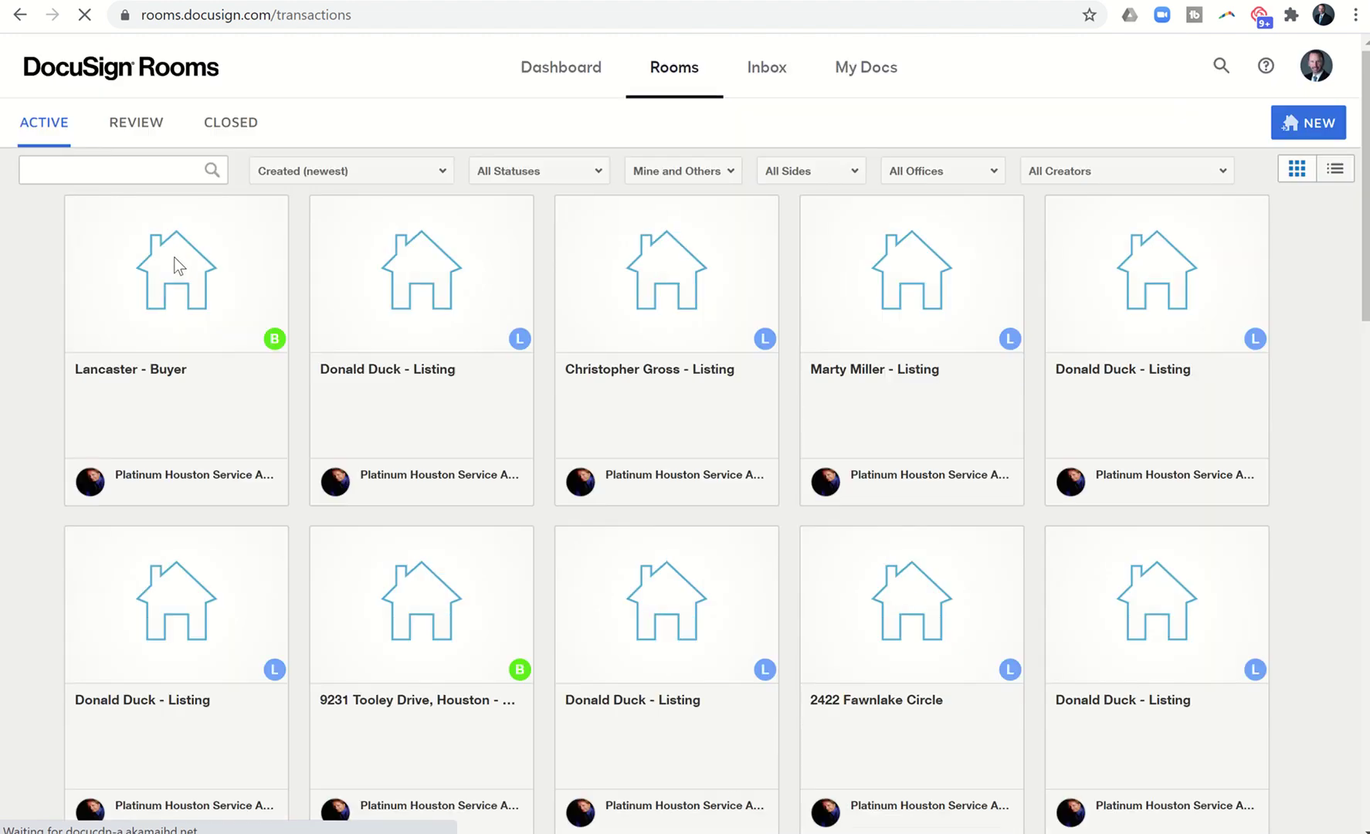
{"action": "left_click", "coordinate": [177, 297]}
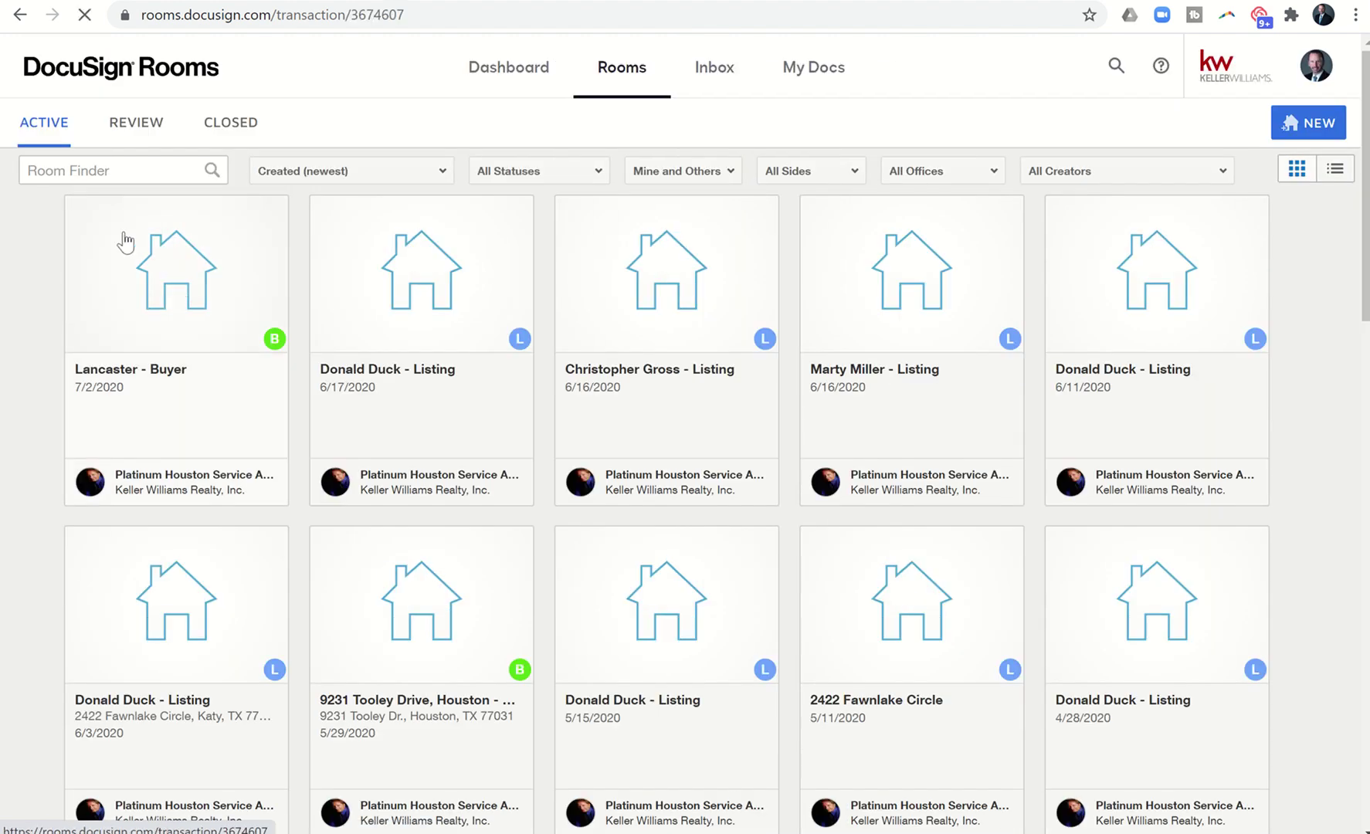